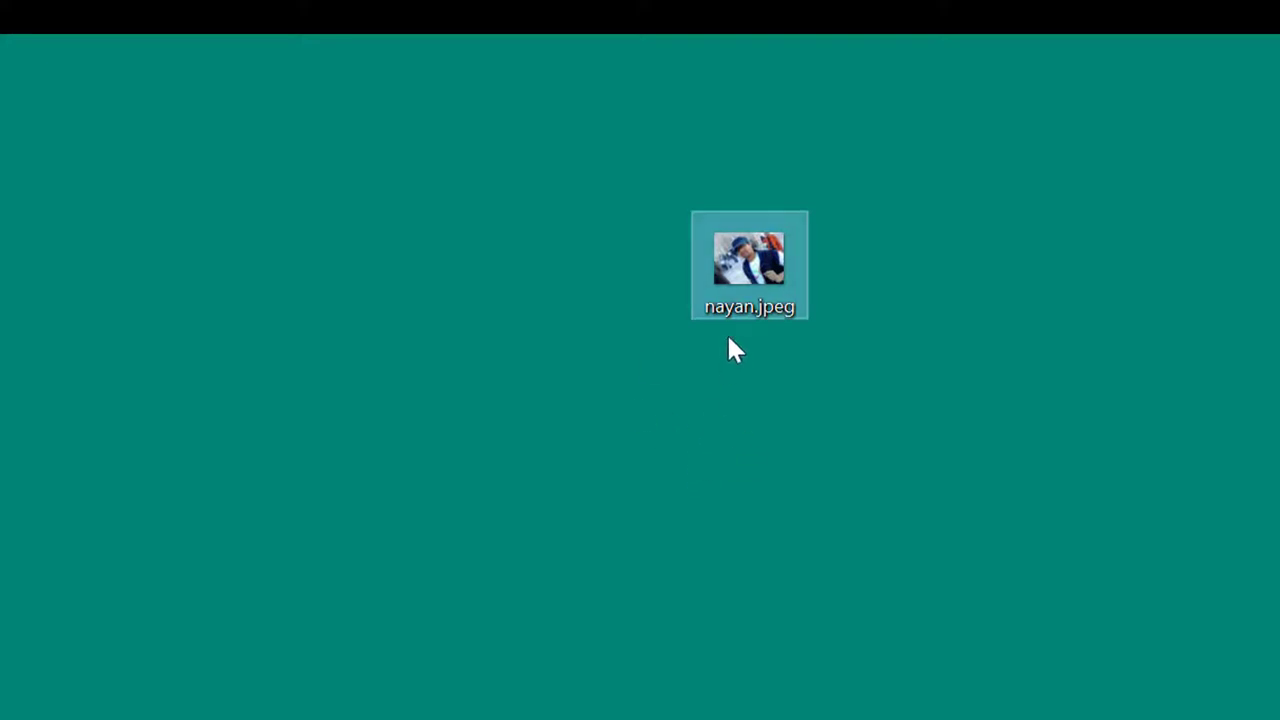
Step: Open the JPEG photo on the desktop for editing in Paint and choose to save it as a BMP picture
right_click(741, 287)
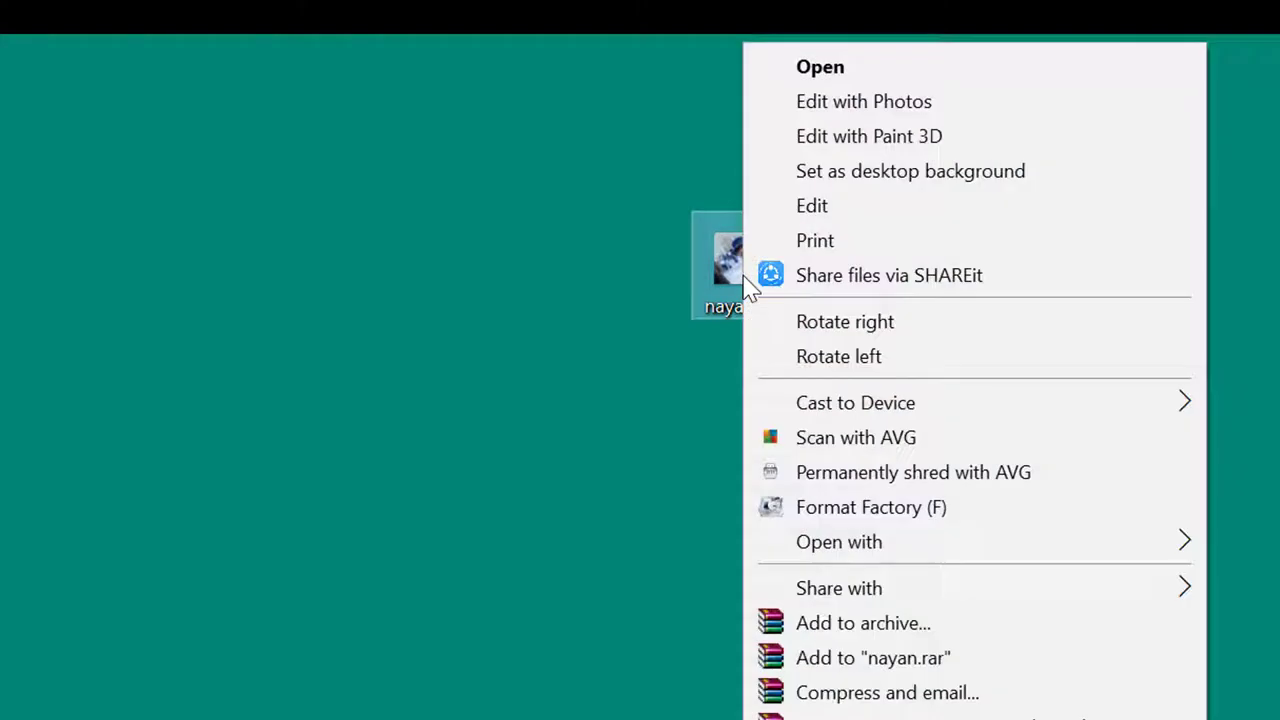
click(920, 212)
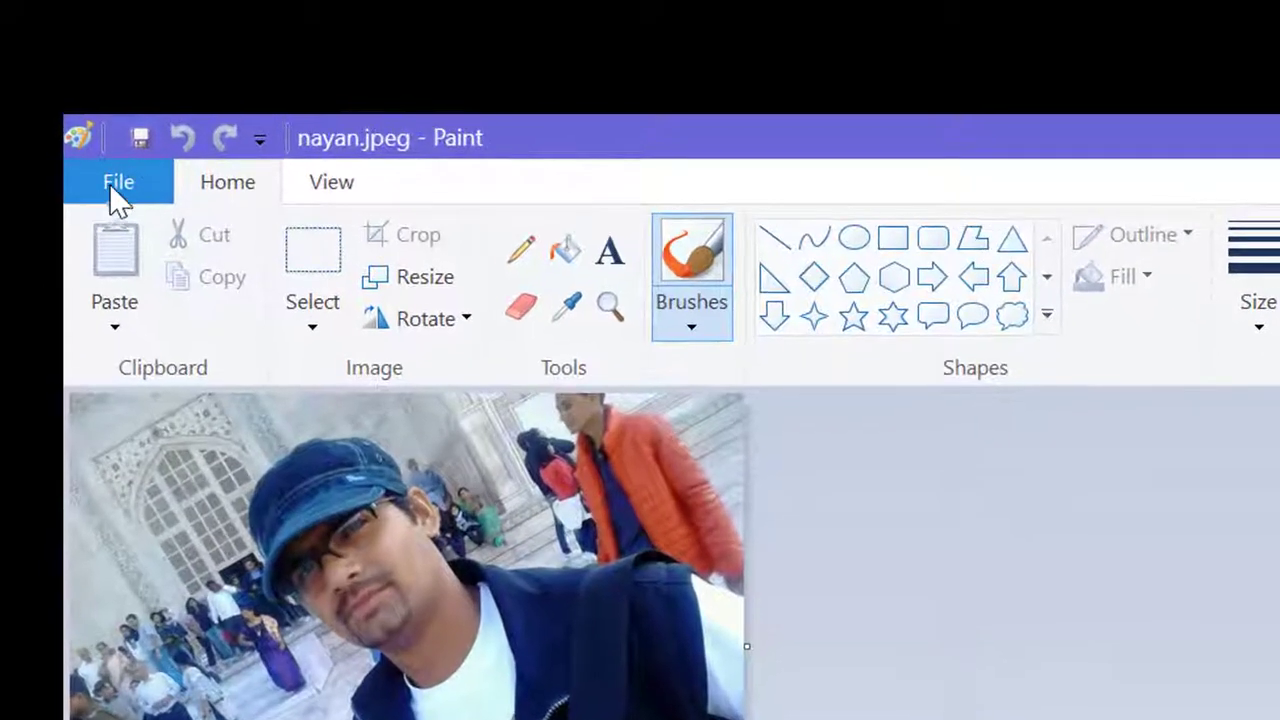
click(115, 185)
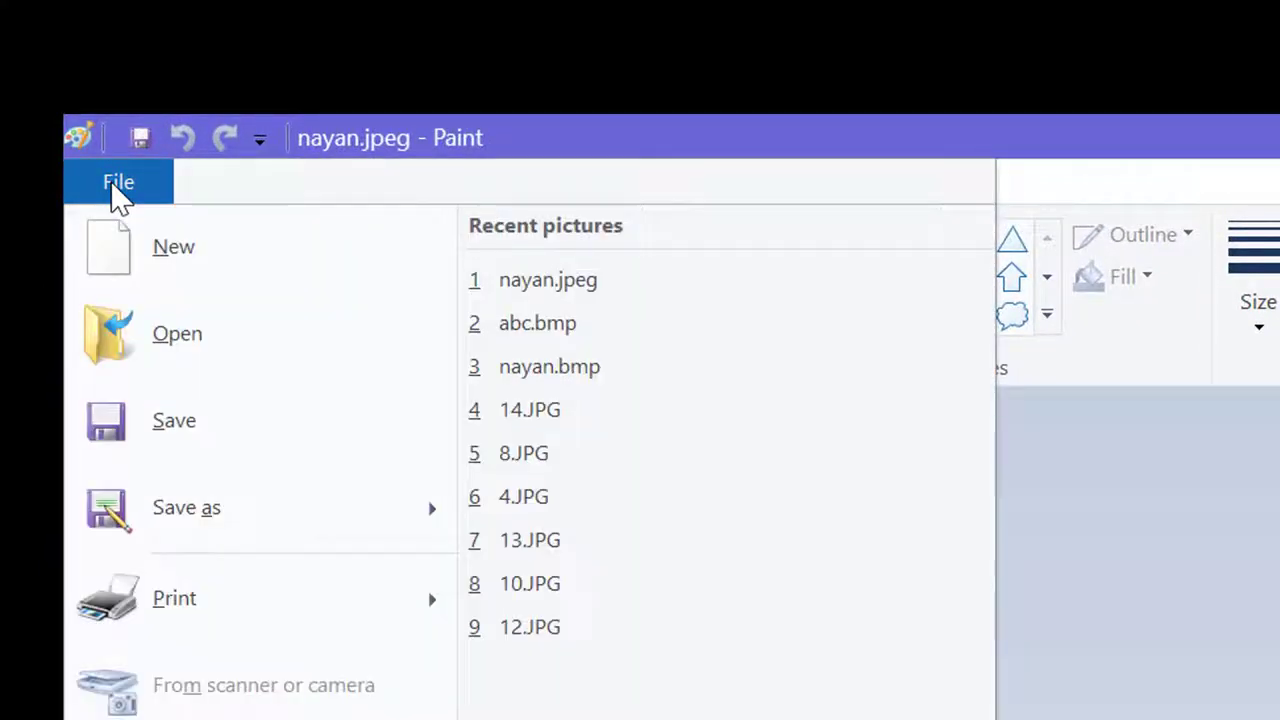
mouse_move(155, 515)
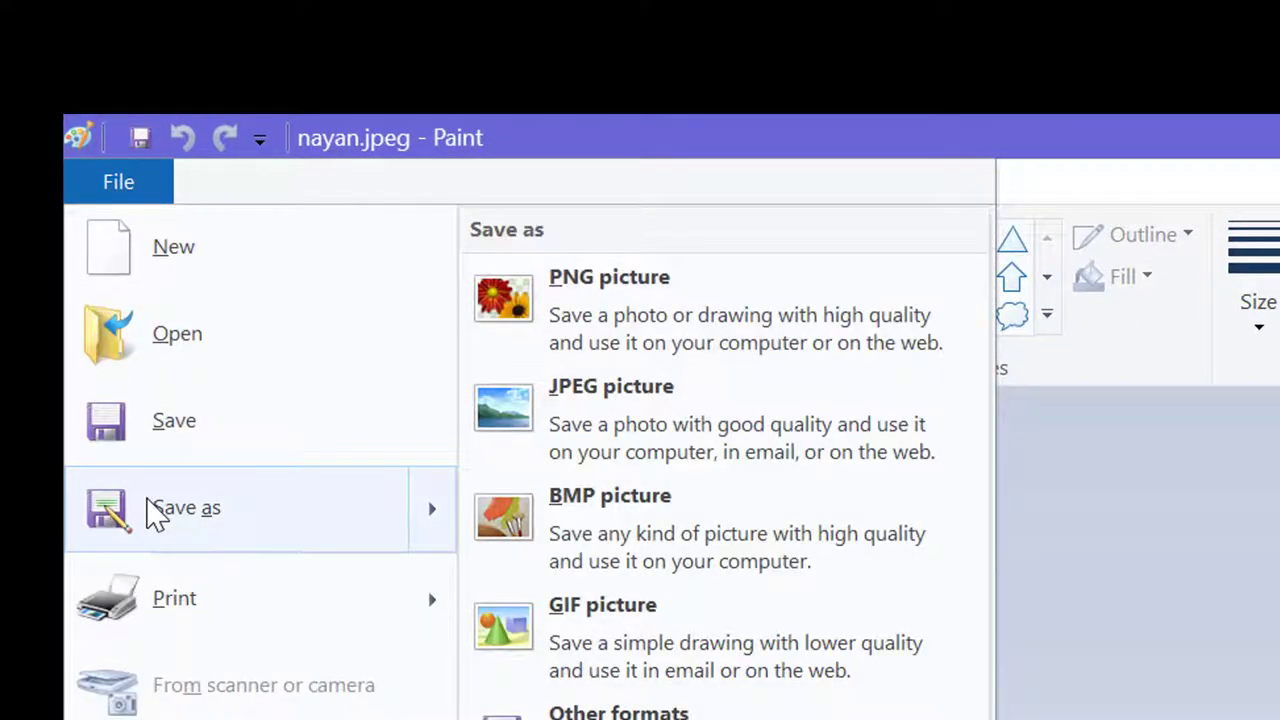
click(665, 545)
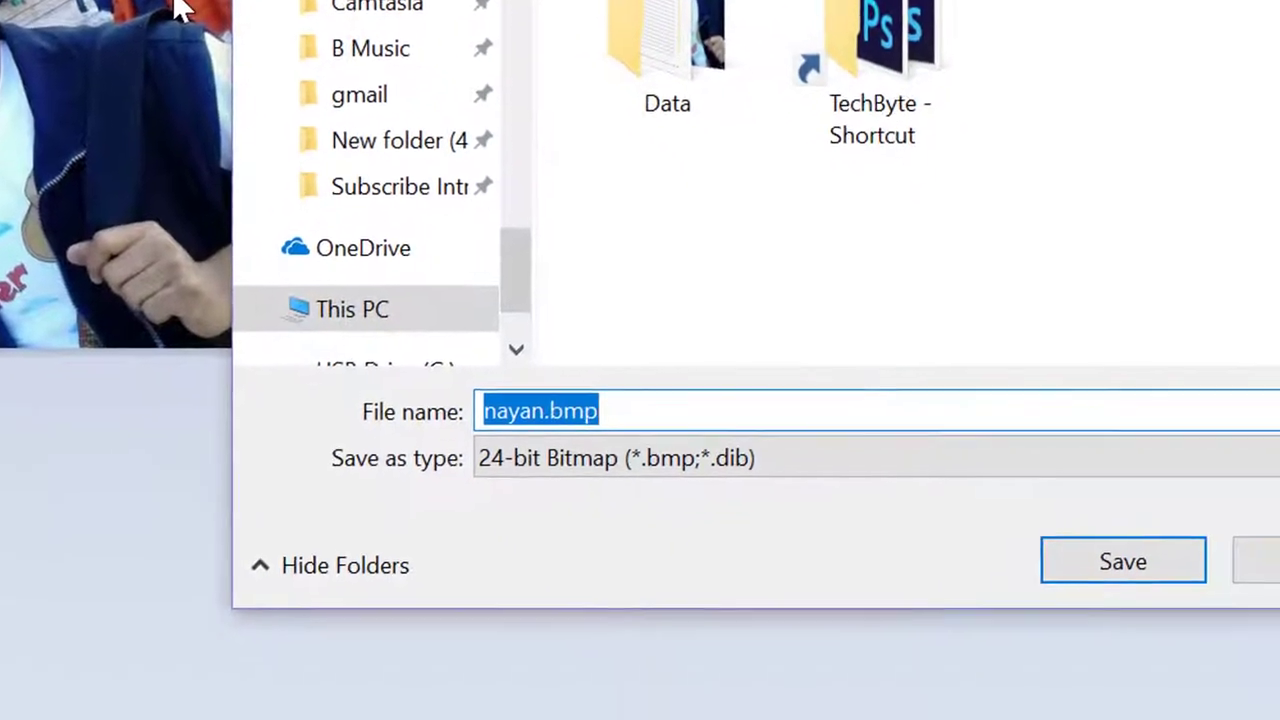
Step: Save the 24-bit bitmap copy to the Desktop folder under the name xyz
drag(520, 286, 520, 5)
click(397, 57)
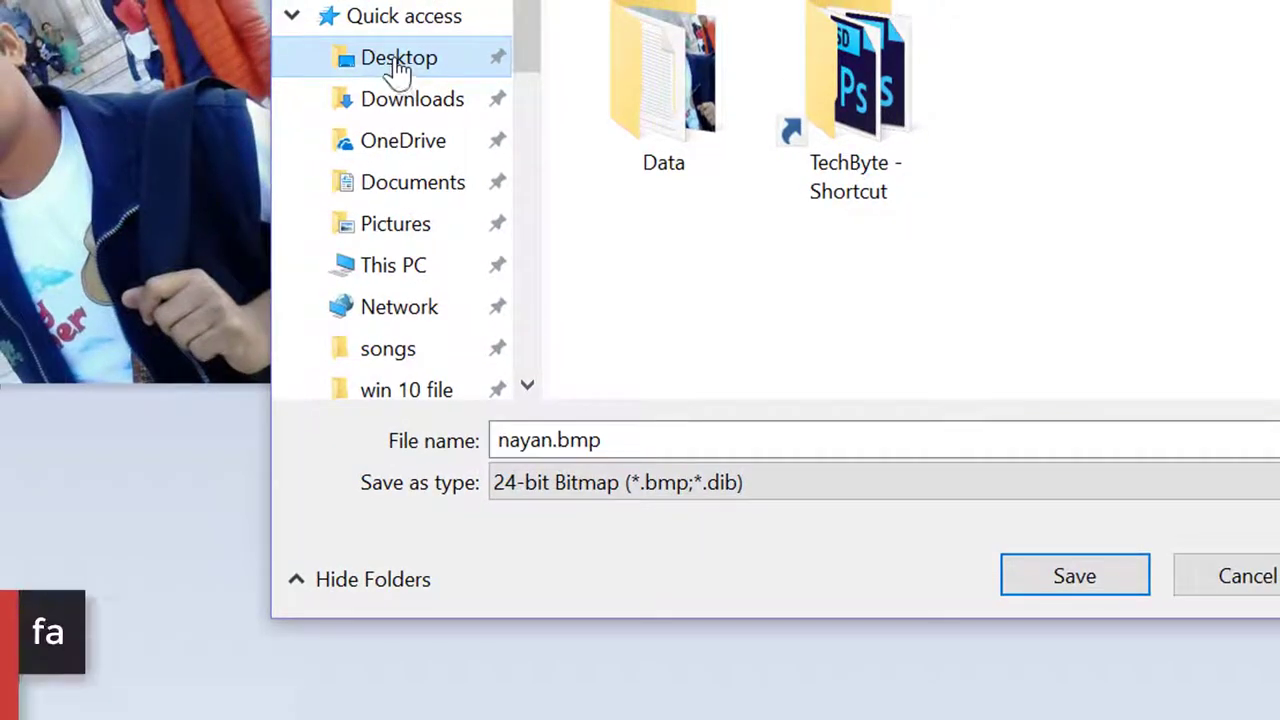
click(608, 439)
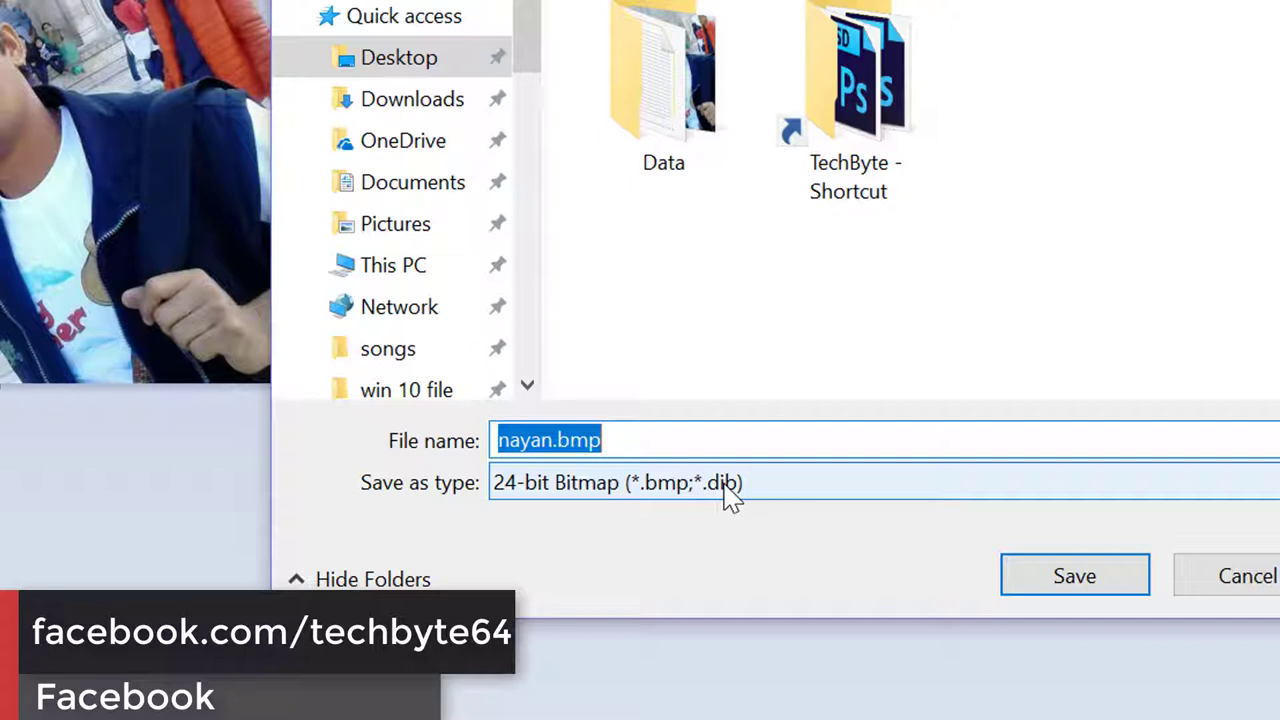
text(xyz)
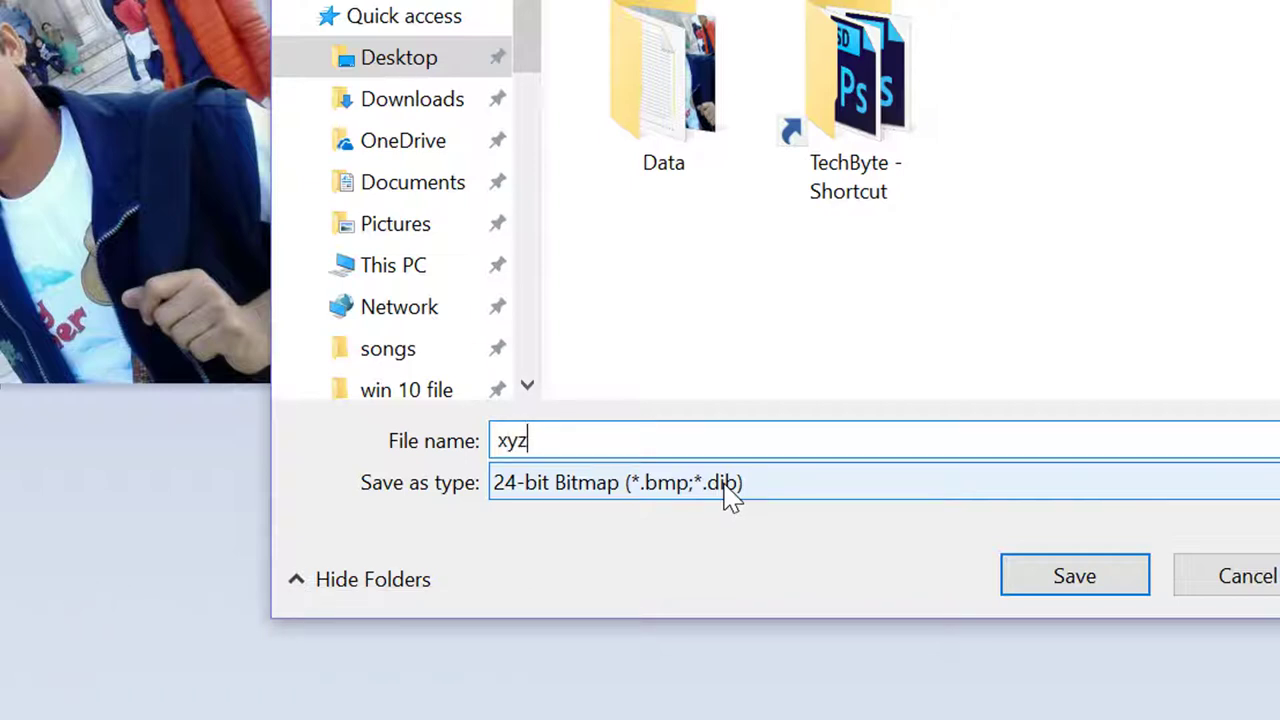
click(1090, 594)
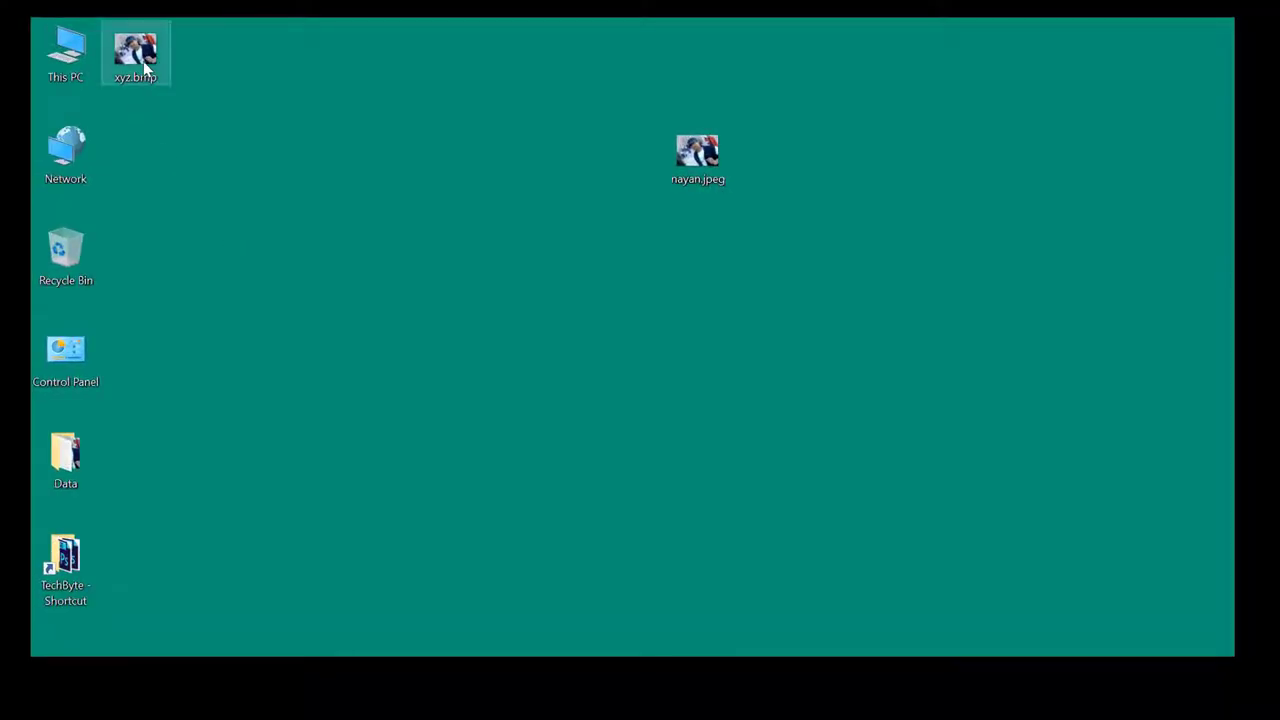
Step: Delete the original JPEG photo from the desktop and put xyz.bmp in its place
drag(143, 61, 640, 300)
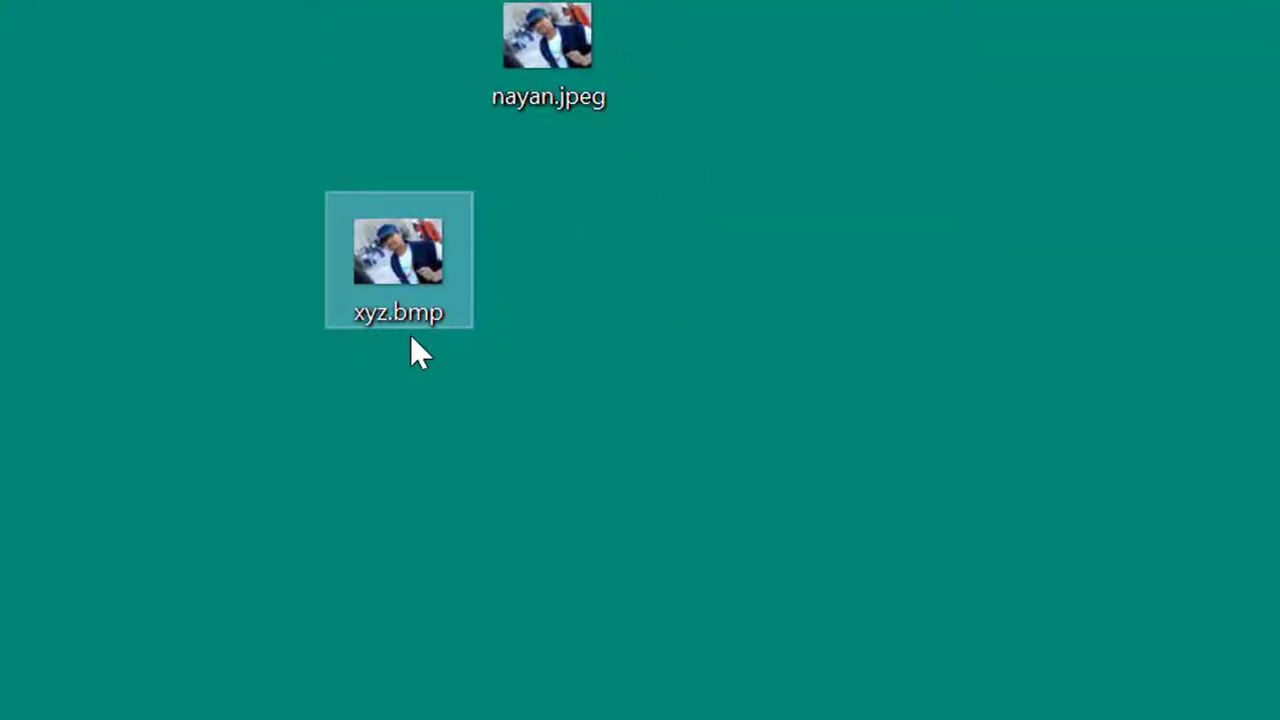
click(680, 296)
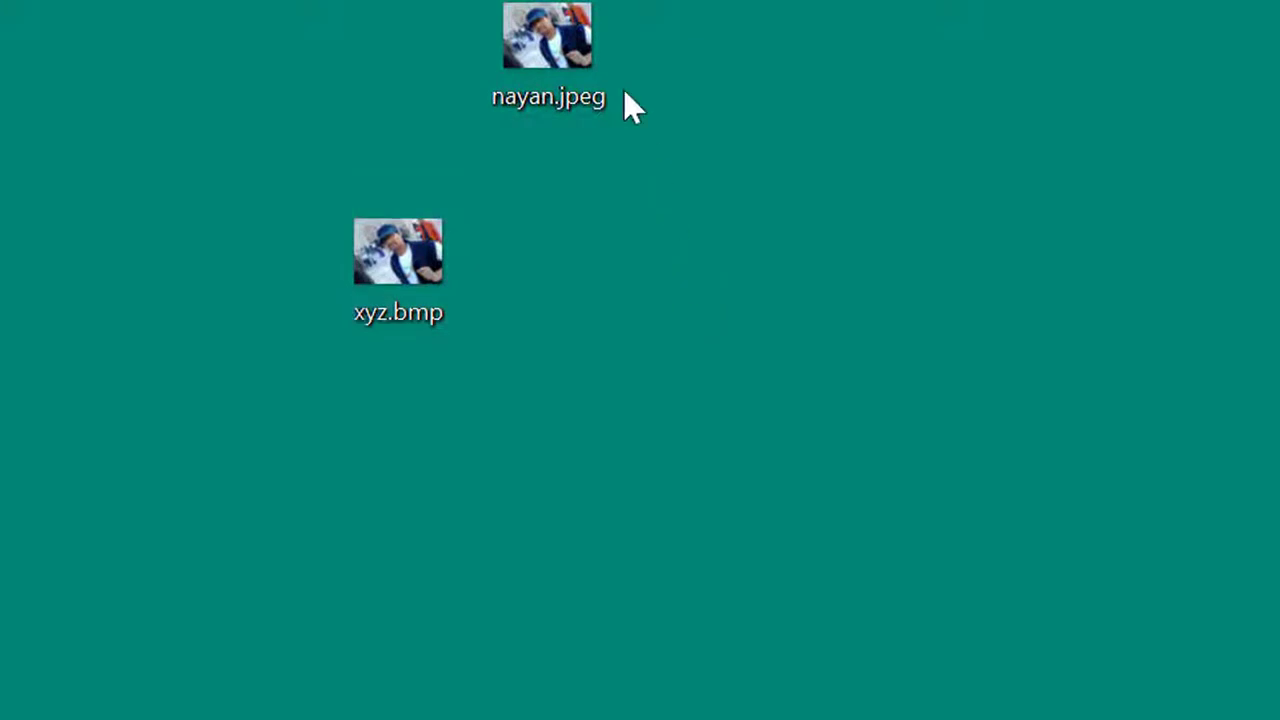
click(596, 45)
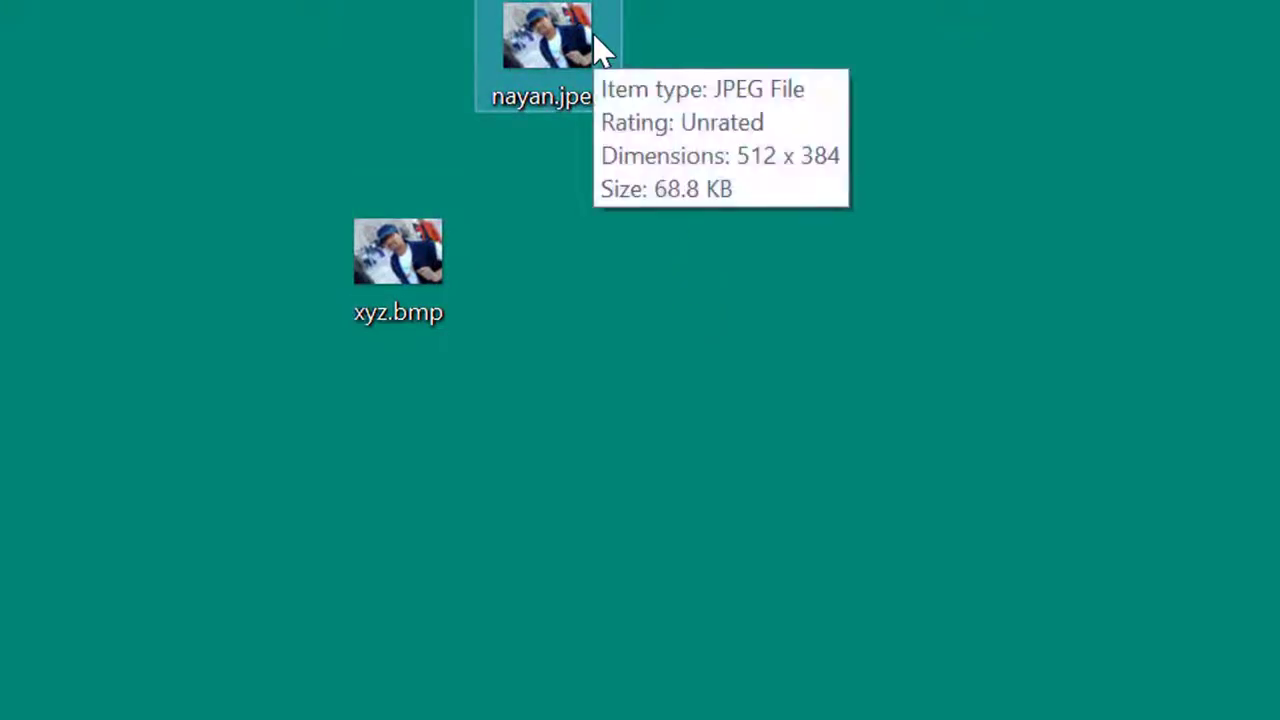
key(Delete)
click(456, 342)
click(390, 270)
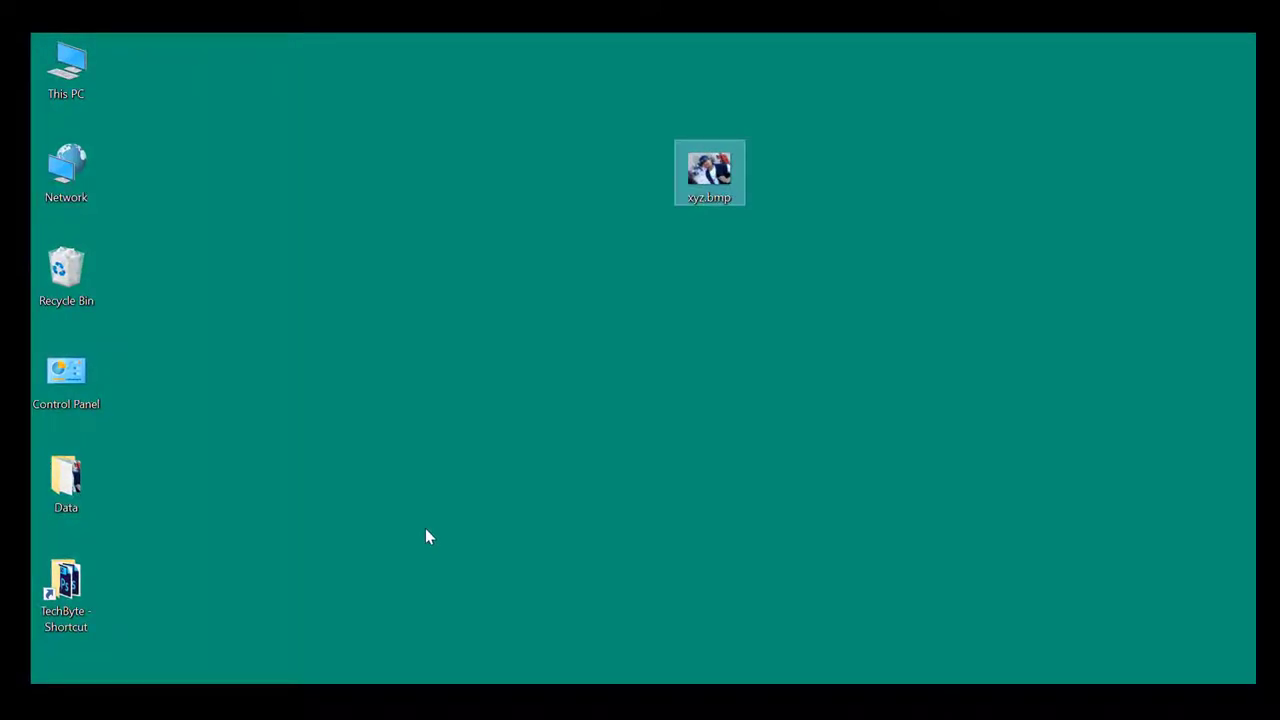
Step: Launch Notepad with a blank document using the Run command
key(super+e)
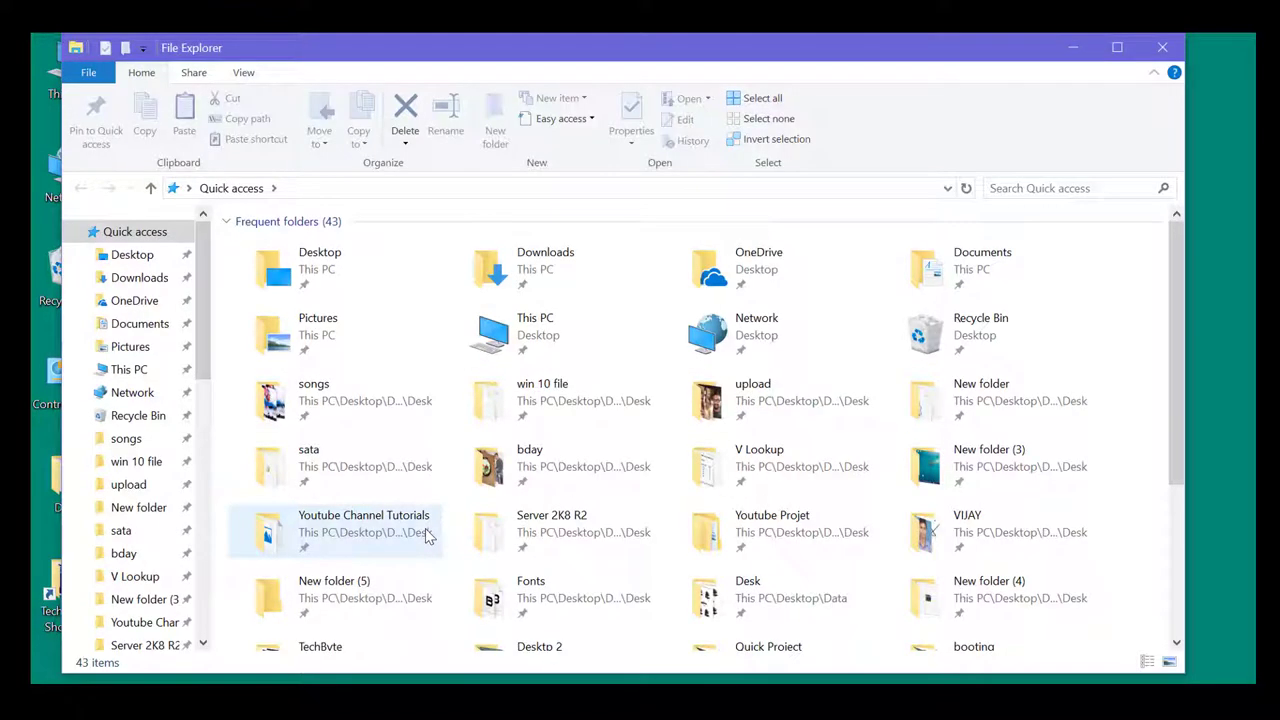
click(1161, 45)
key(super+r)
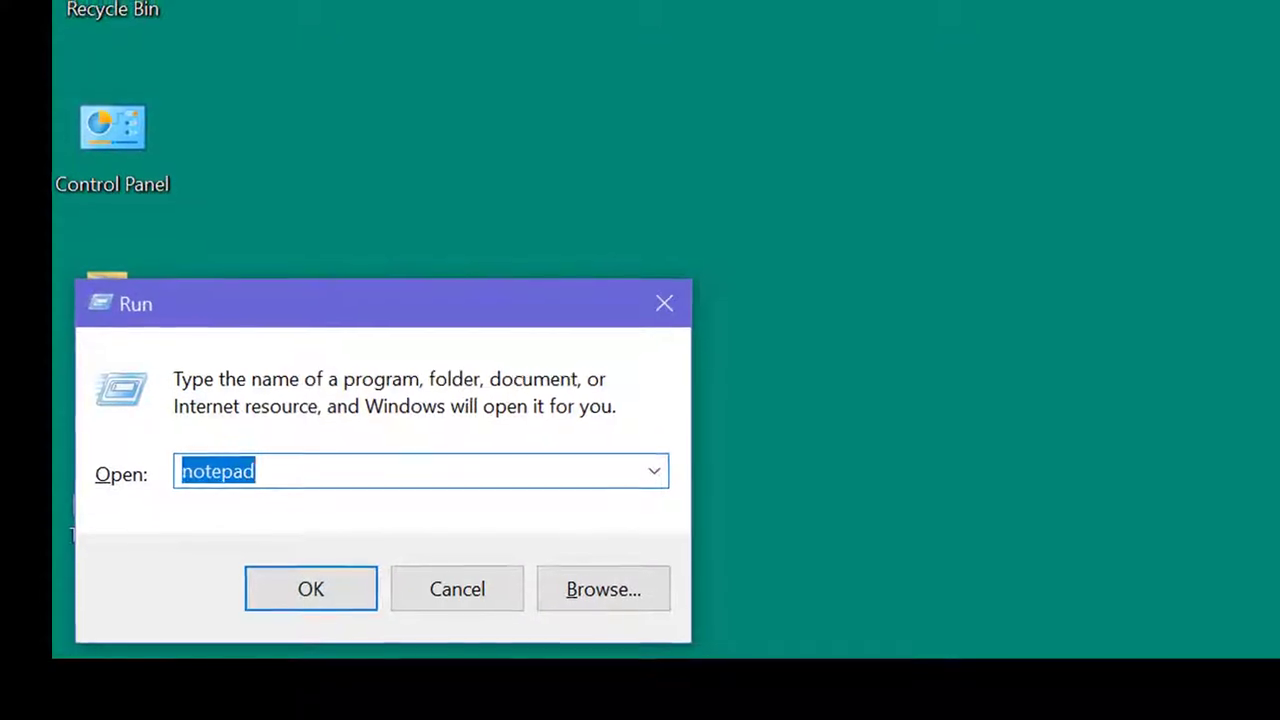
key(Return)
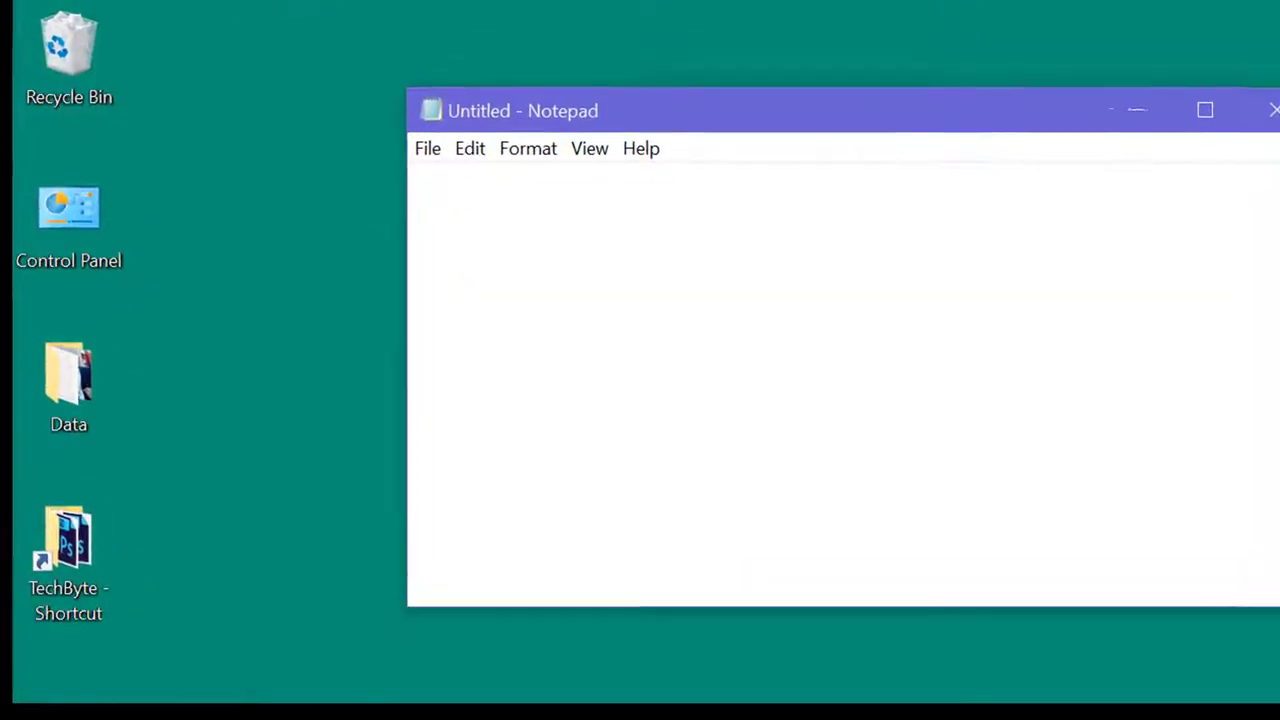
Step: Write [autorun] on the first line and begin the second line with "icon ="
text([])
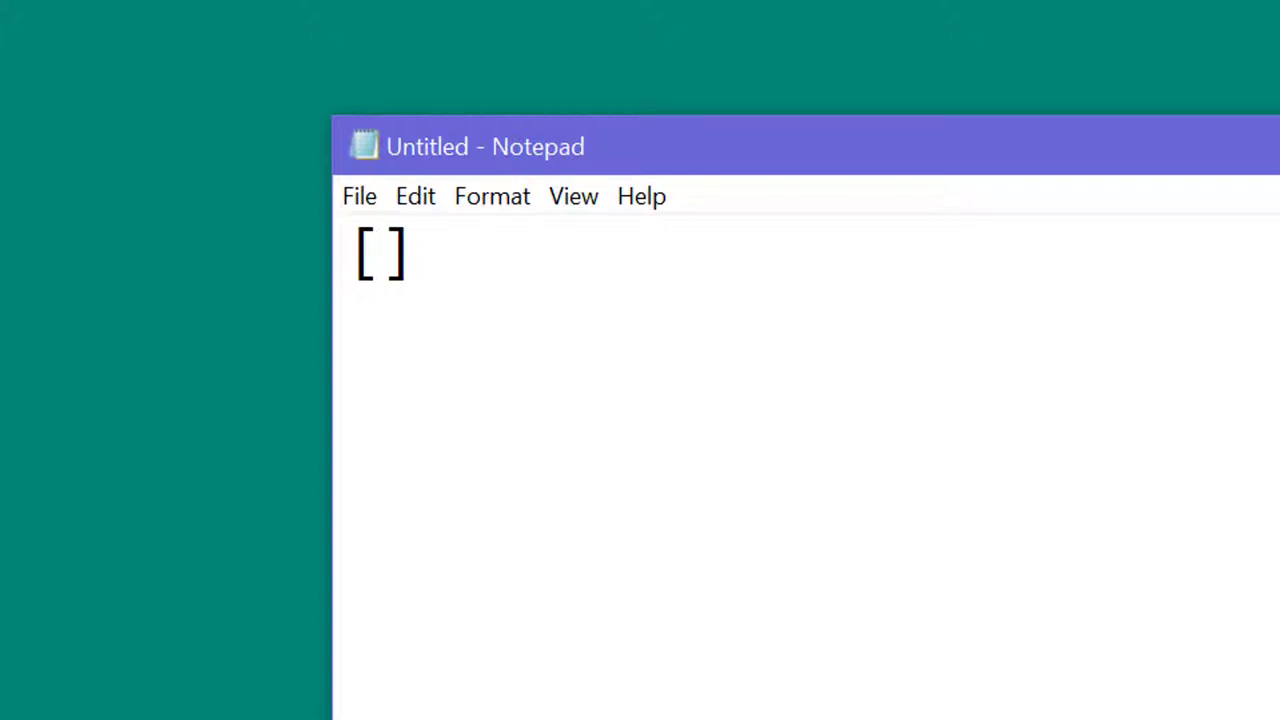
text(aut)
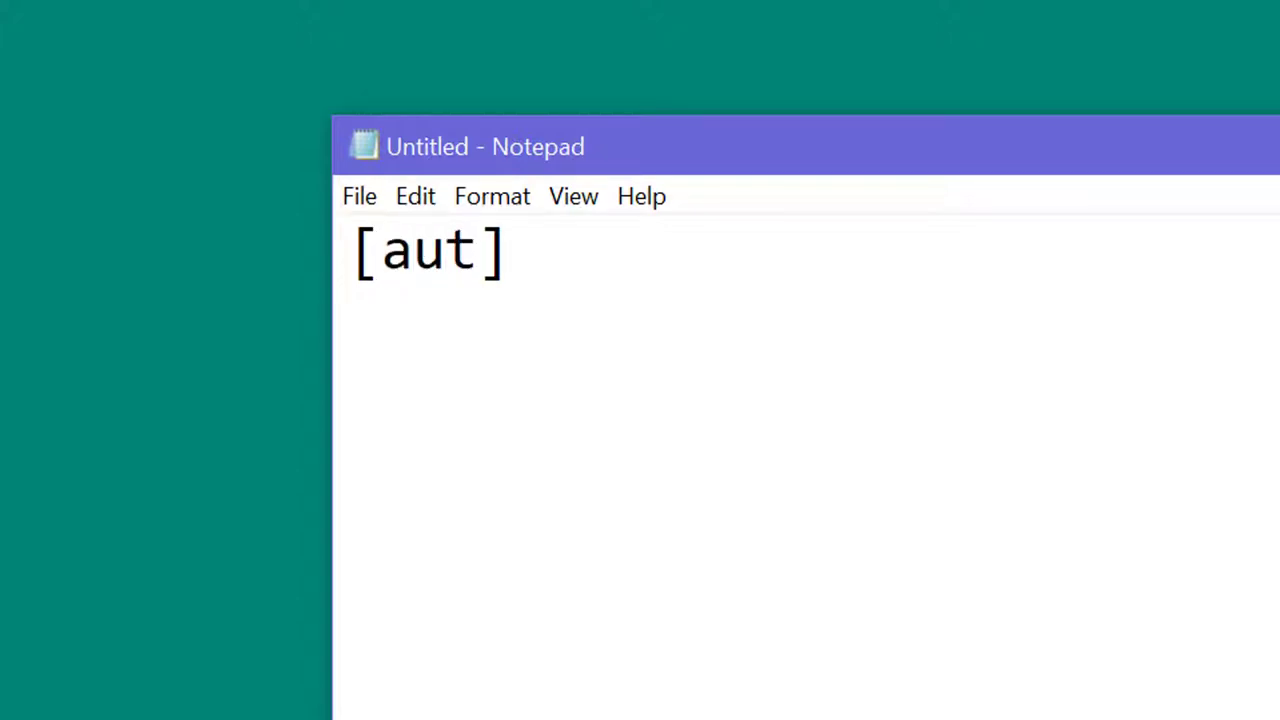
text(orun)
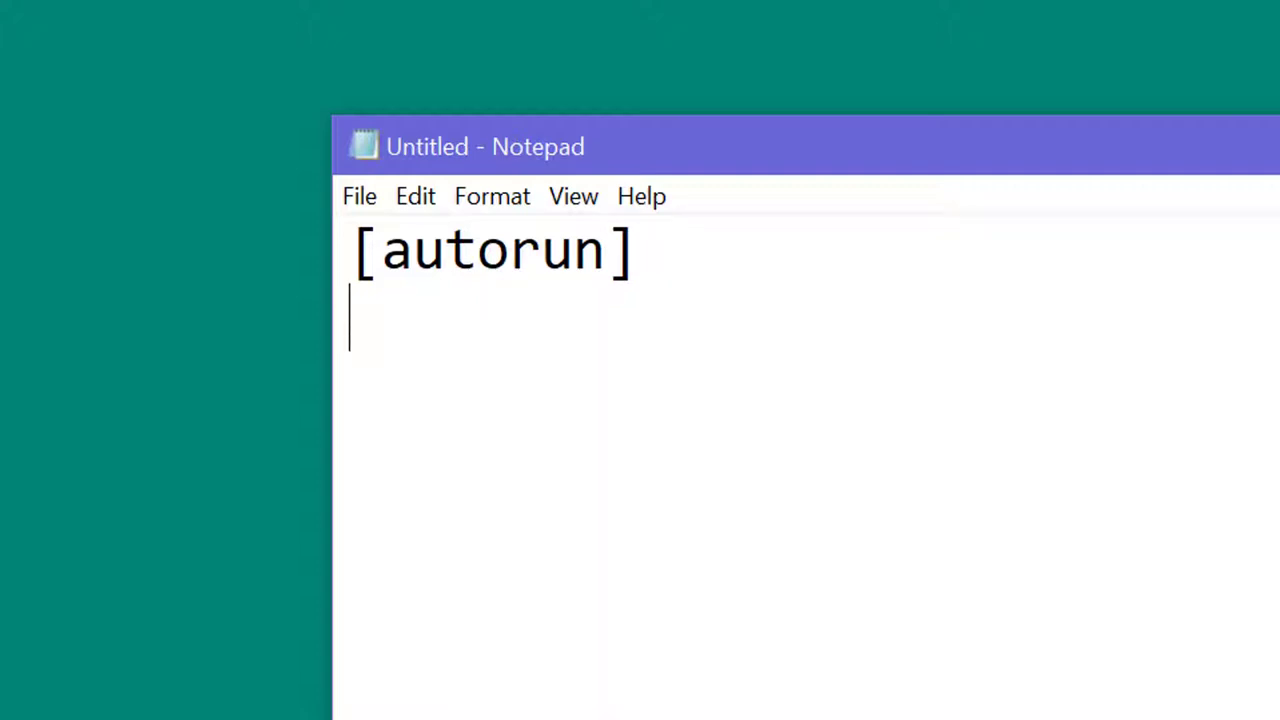
text(icon)
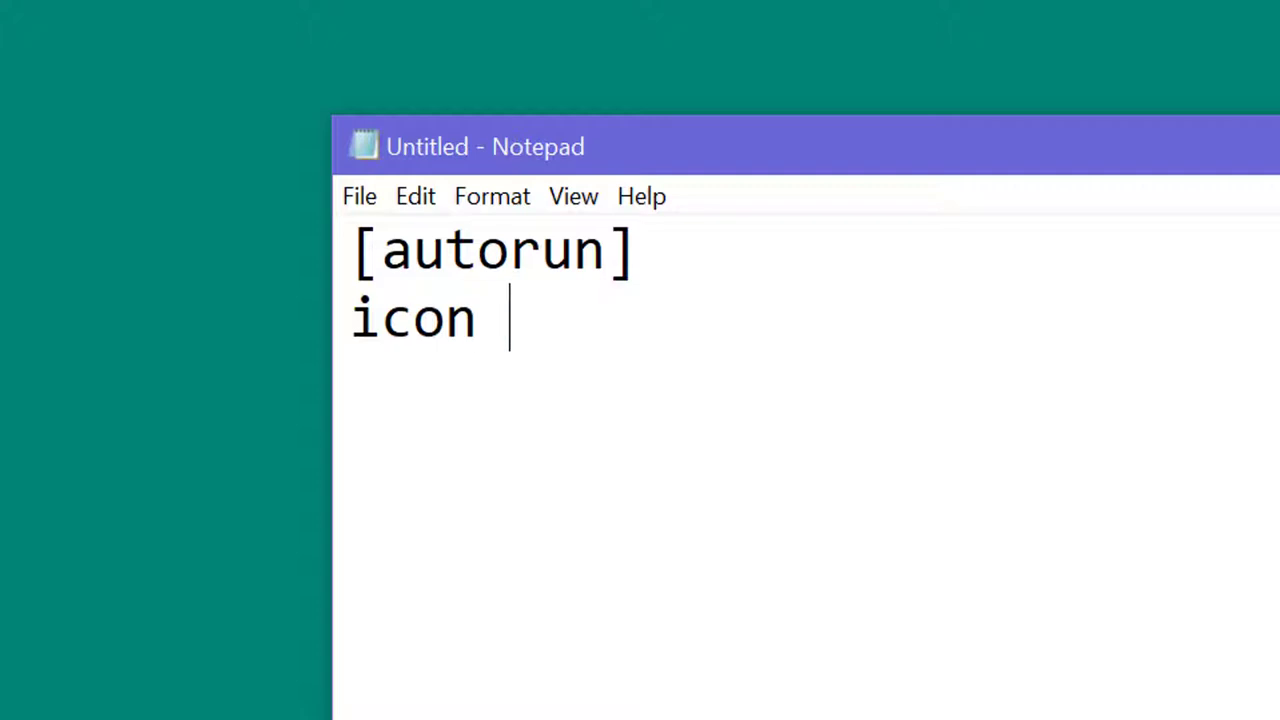
text(  =)
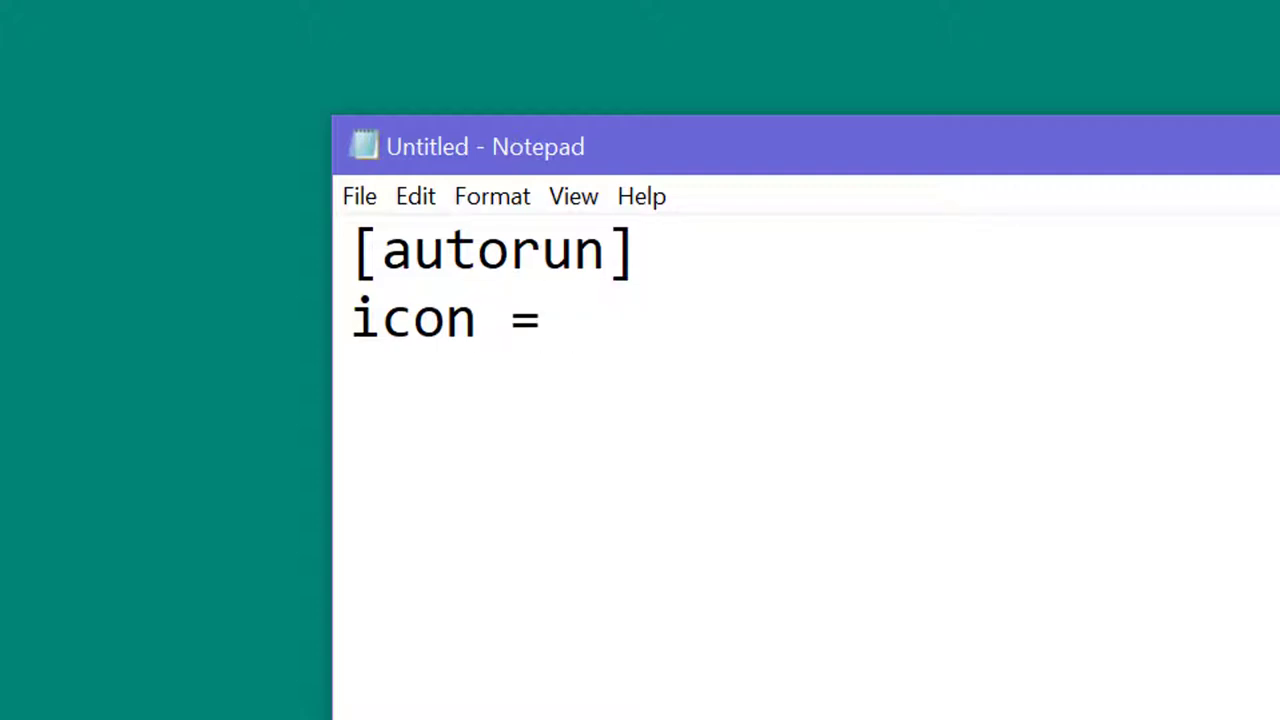
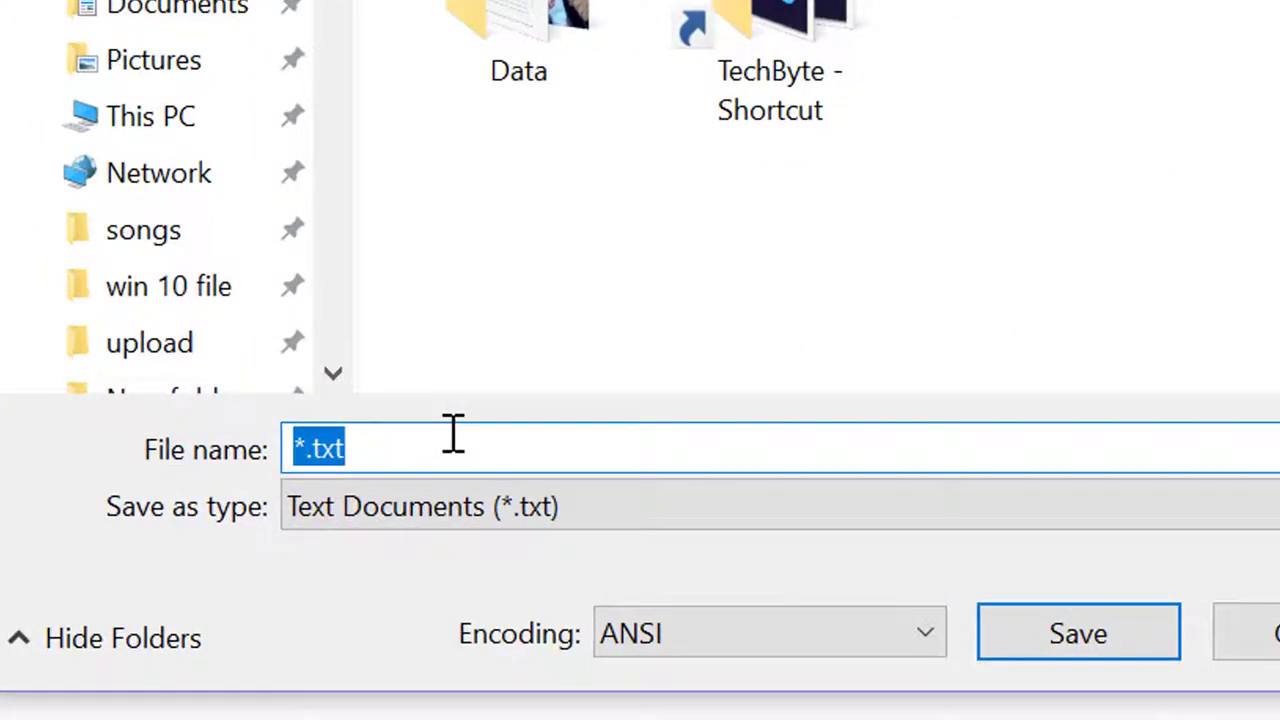
Step: Name the text file autorun.inf for saving
text(au)
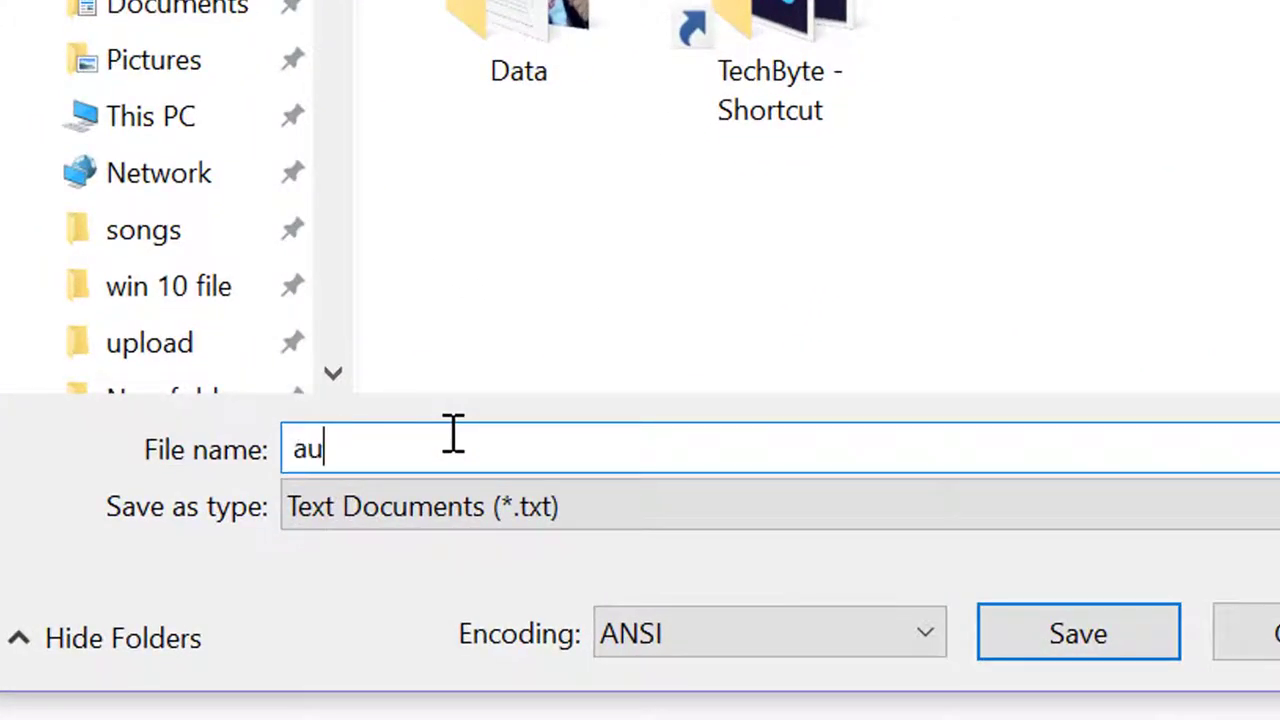
text(trun)
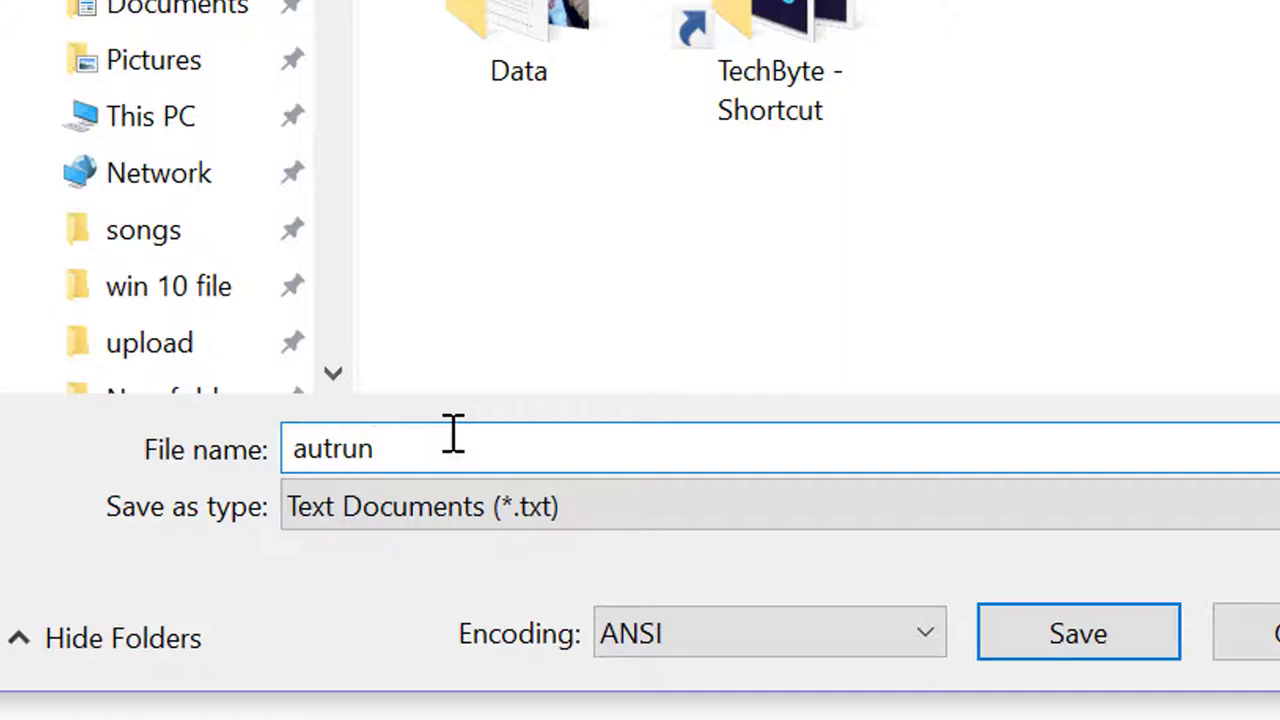
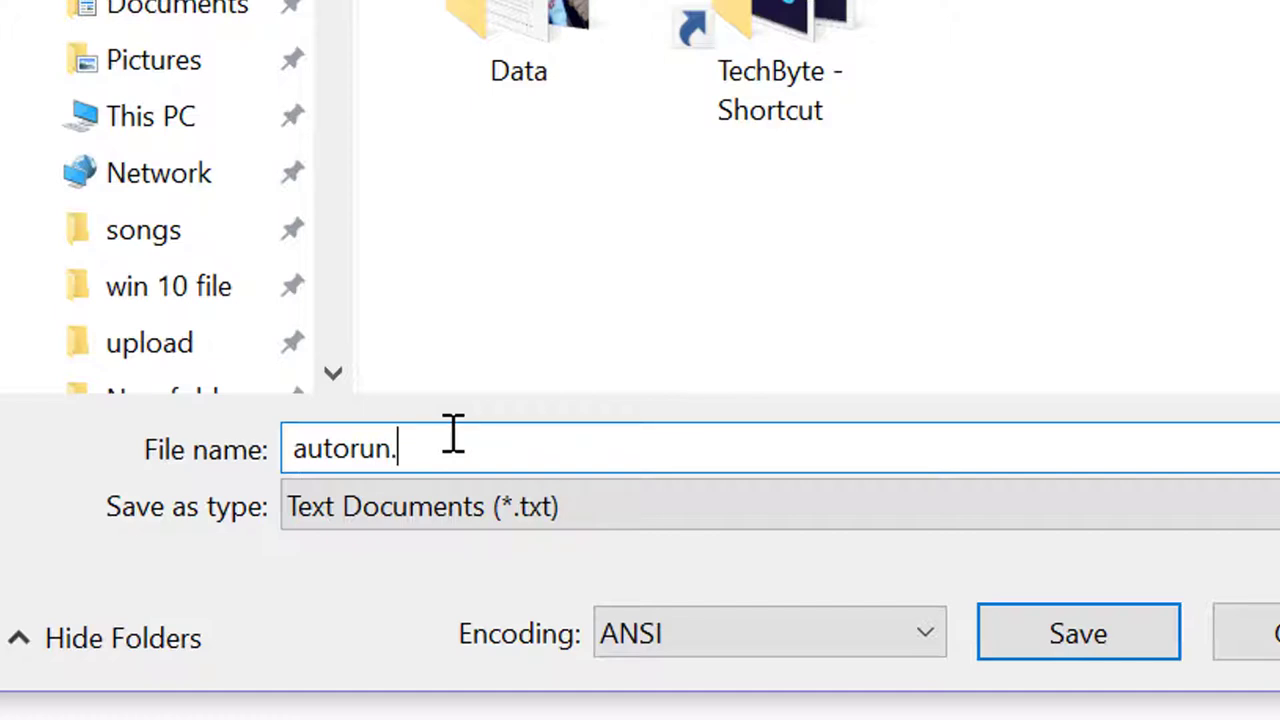
text(nf)
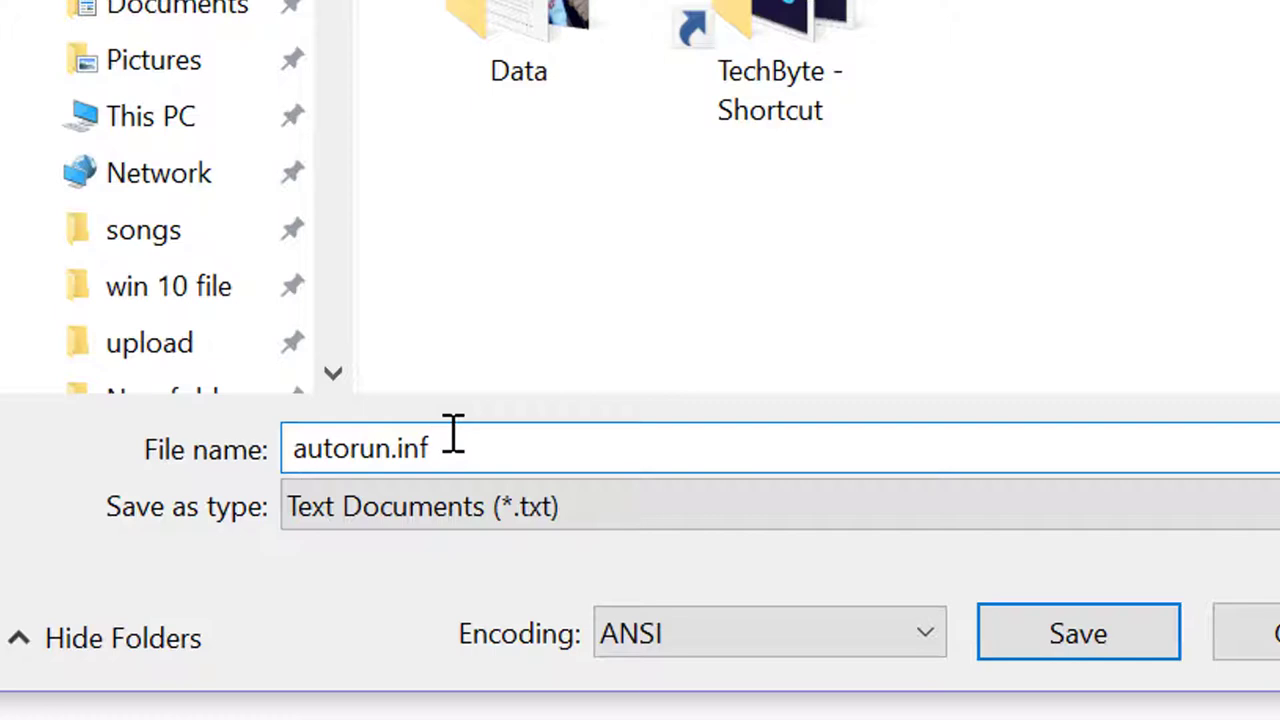
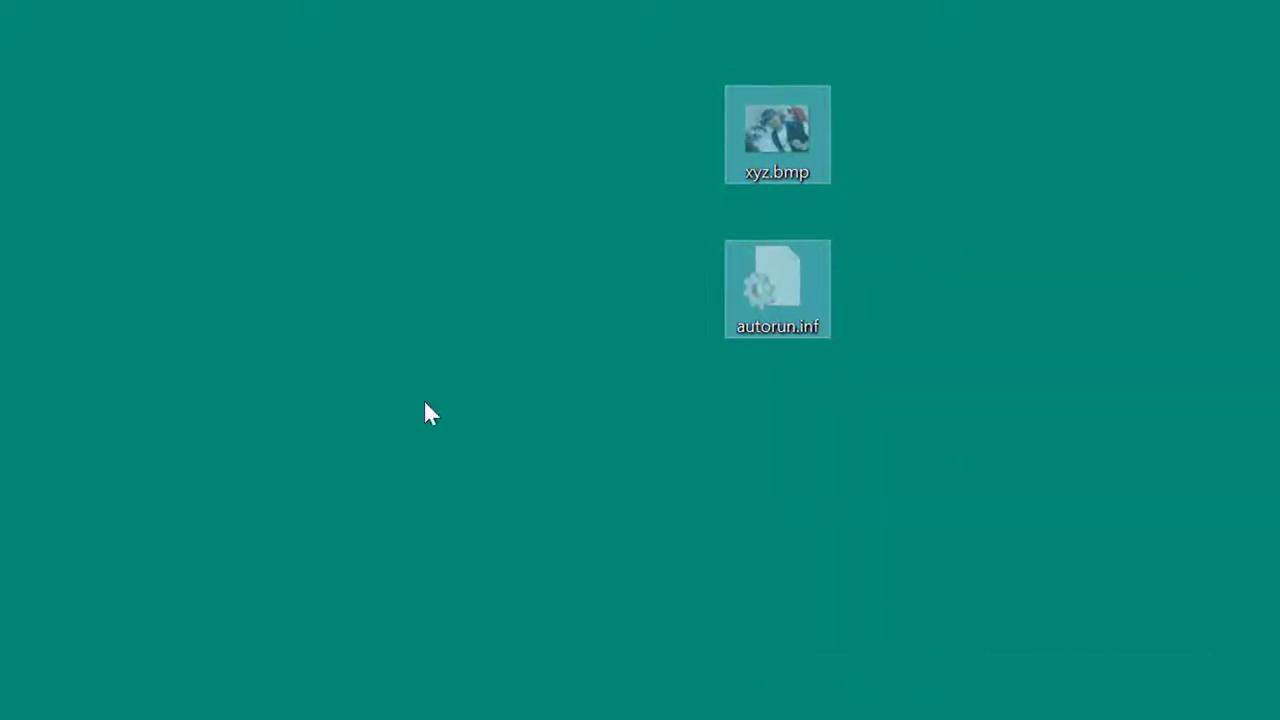
Step: Paste the cut autorun.inf and xyz.bmp files into USB Drive (G:) and close its window
click(35, 92)
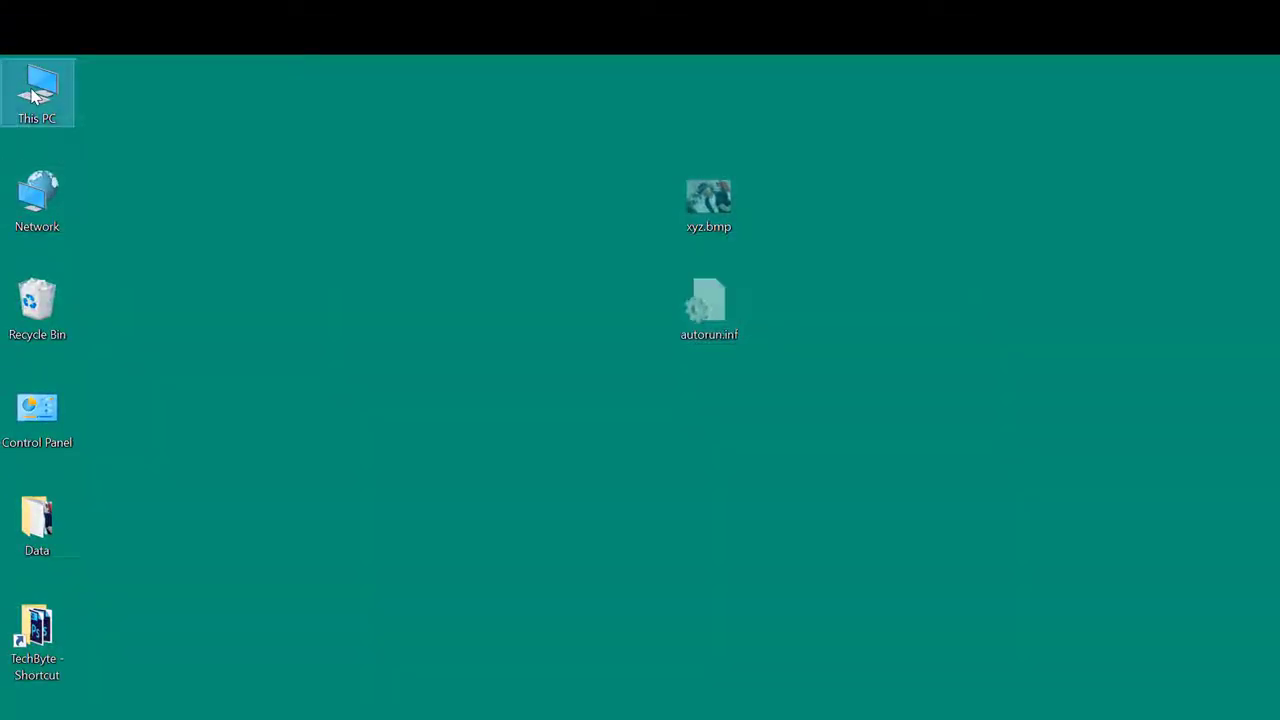
double_click(35, 92)
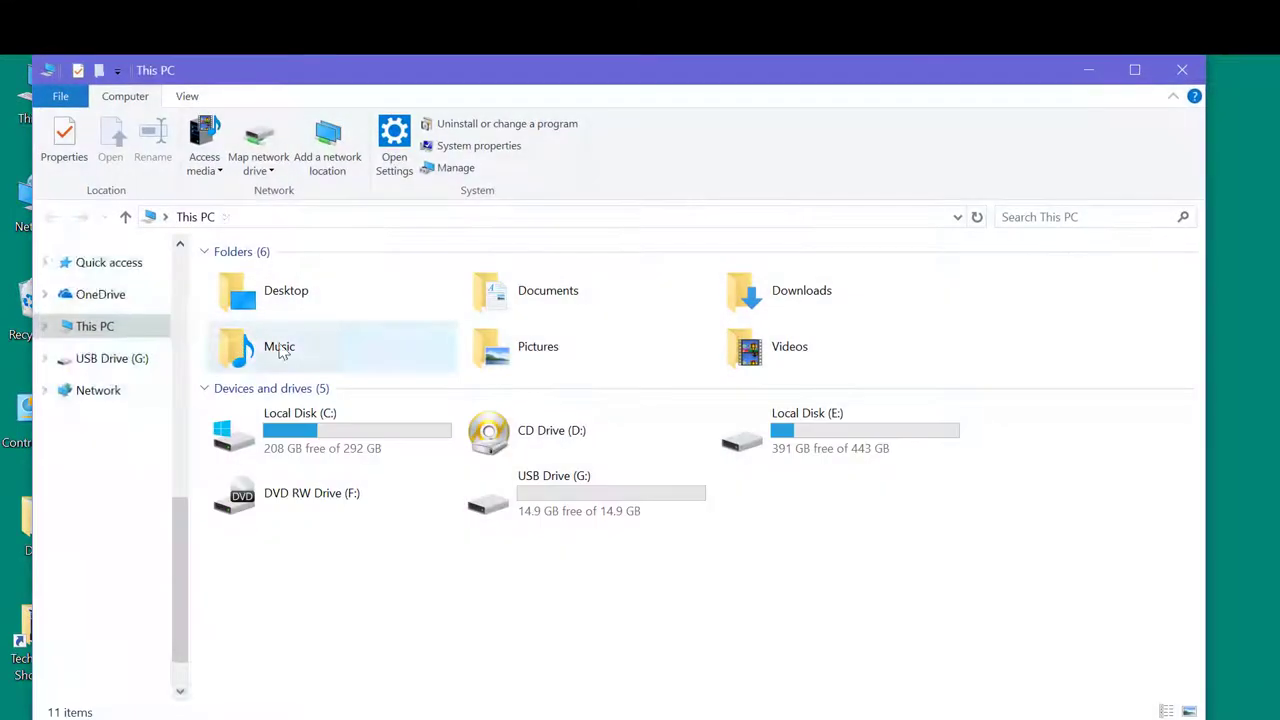
double_click(574, 512)
right_click(352, 388)
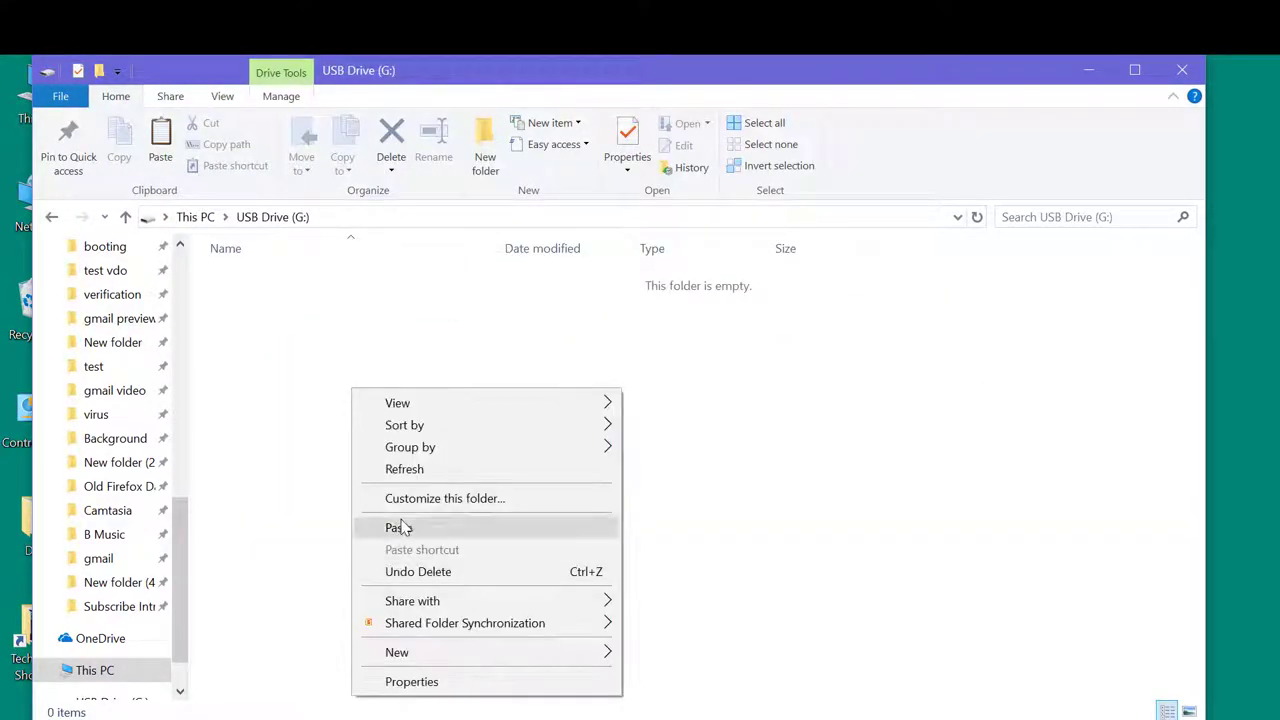
click(399, 528)
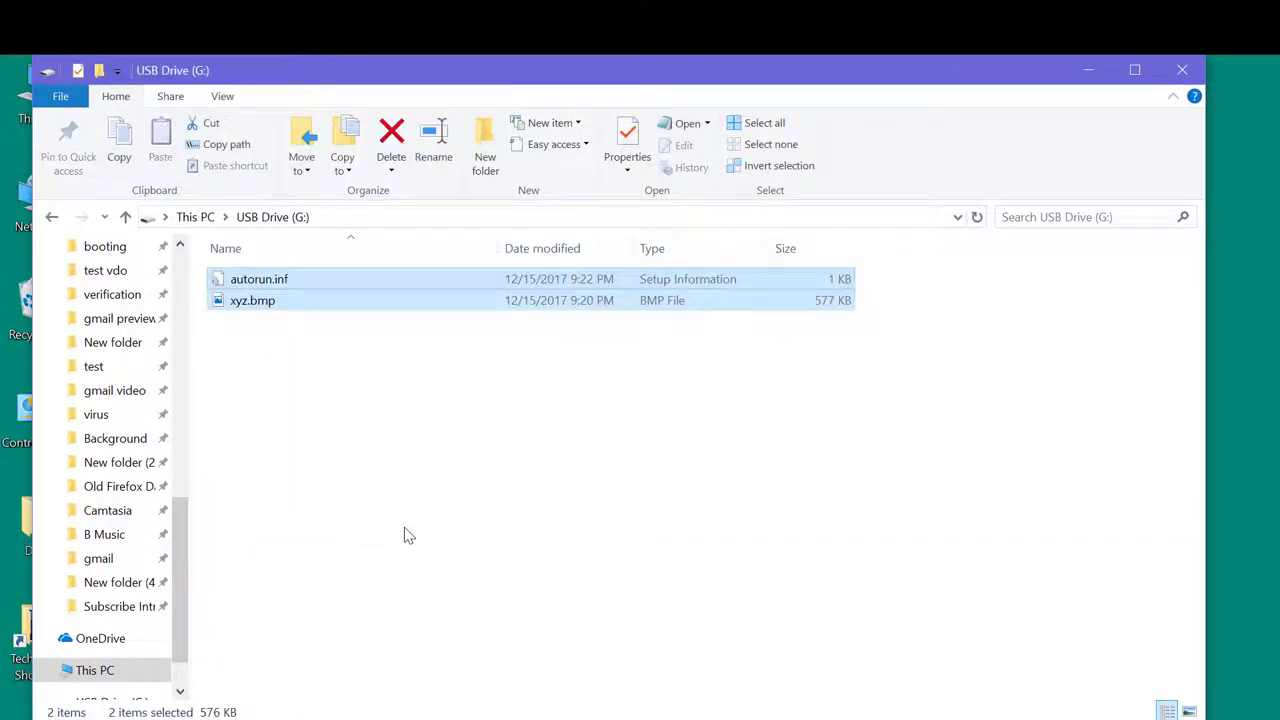
click(388, 492)
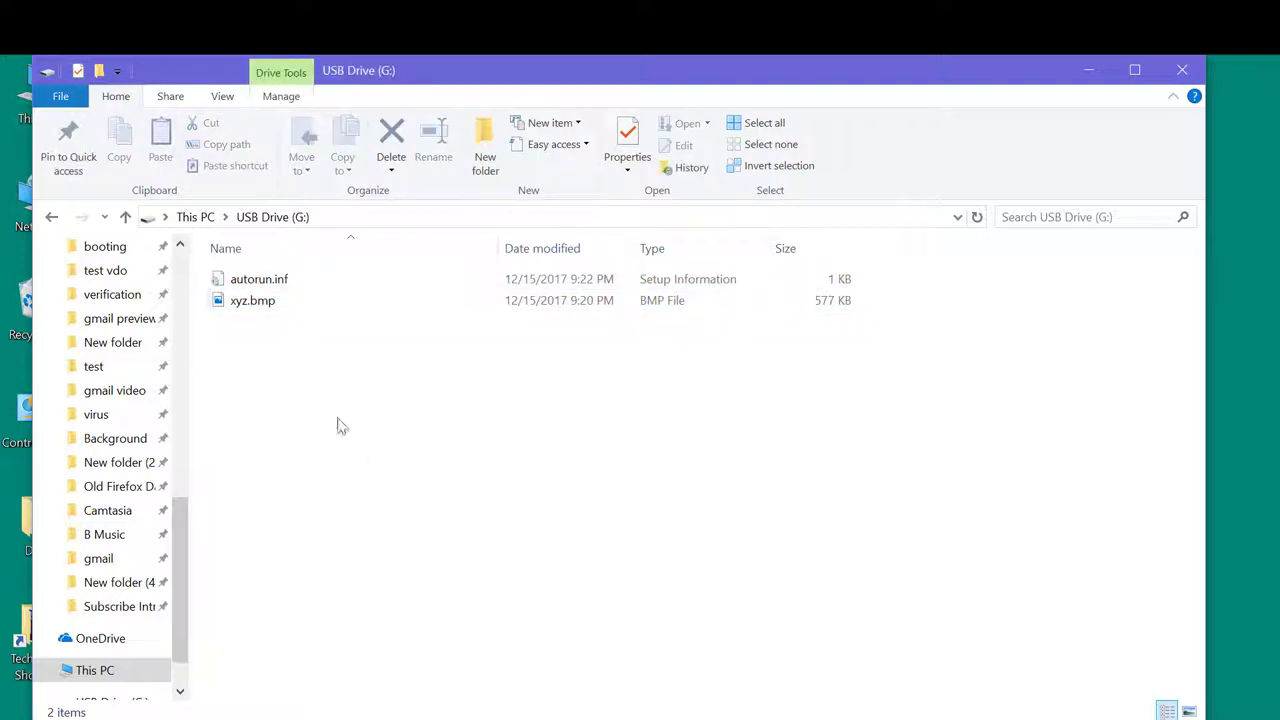
click(1176, 76)
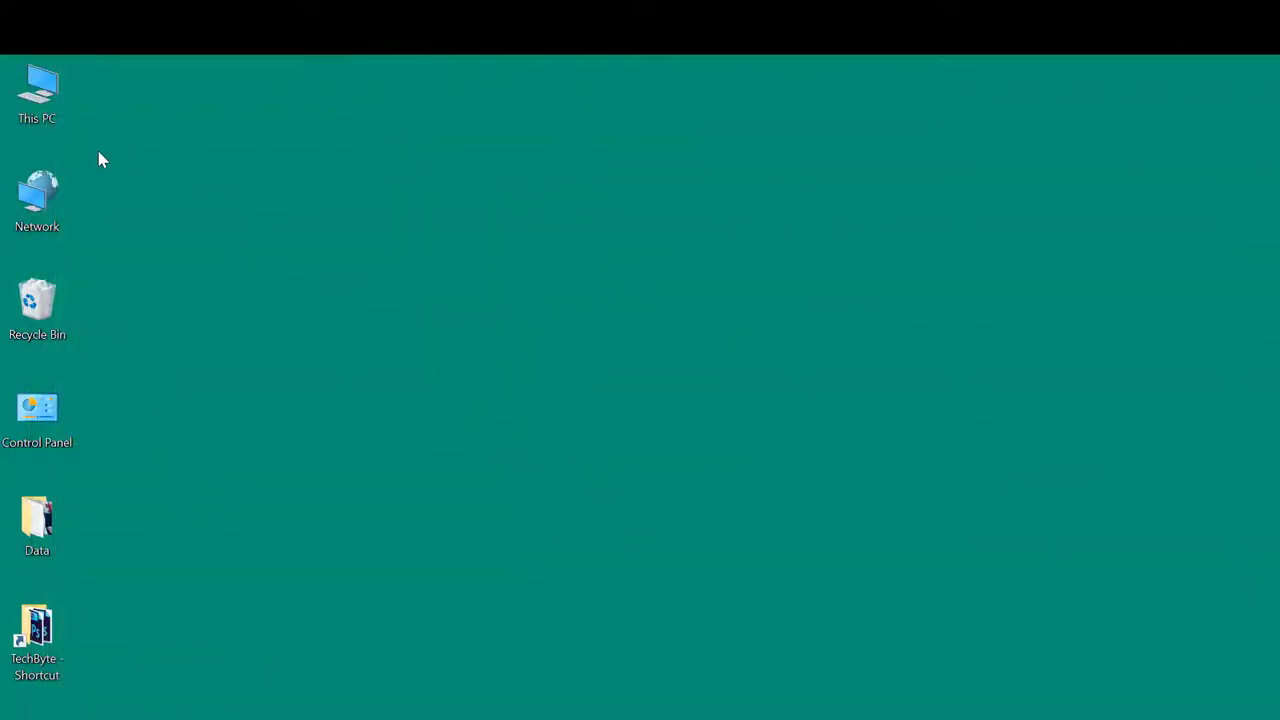
Step: Reopen This PC and check the icon of USB Drive (G:)
double_click(55, 102)
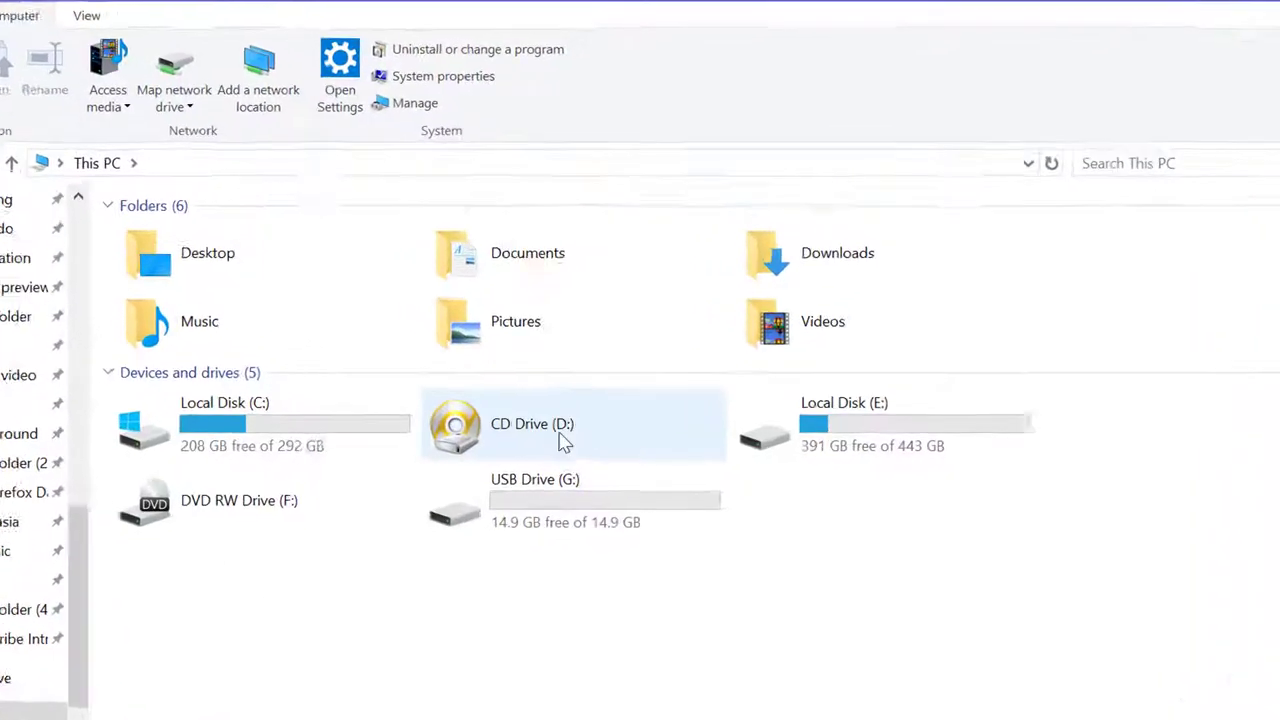
click(555, 500)
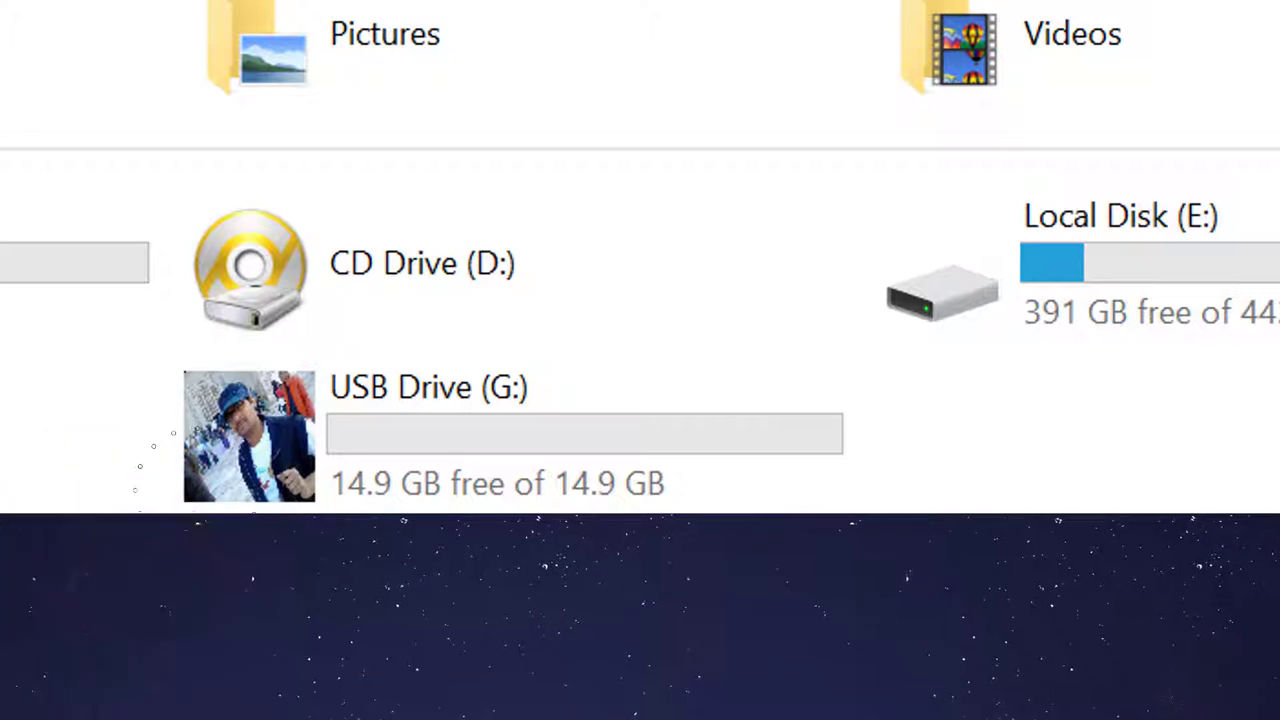
Step: Open USB Drive (G:) and apply the Hidden attribute to both autorun.inf and xyz.bmp
double_click(398, 540)
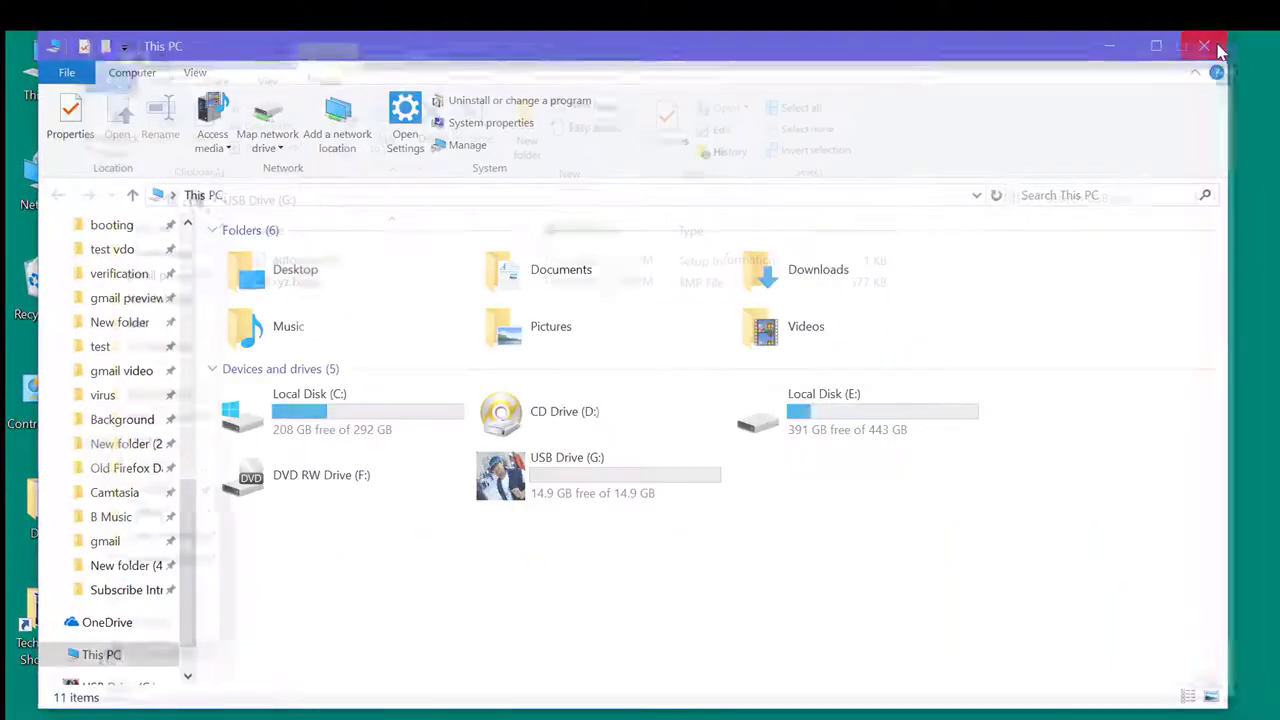
click(1221, 48)
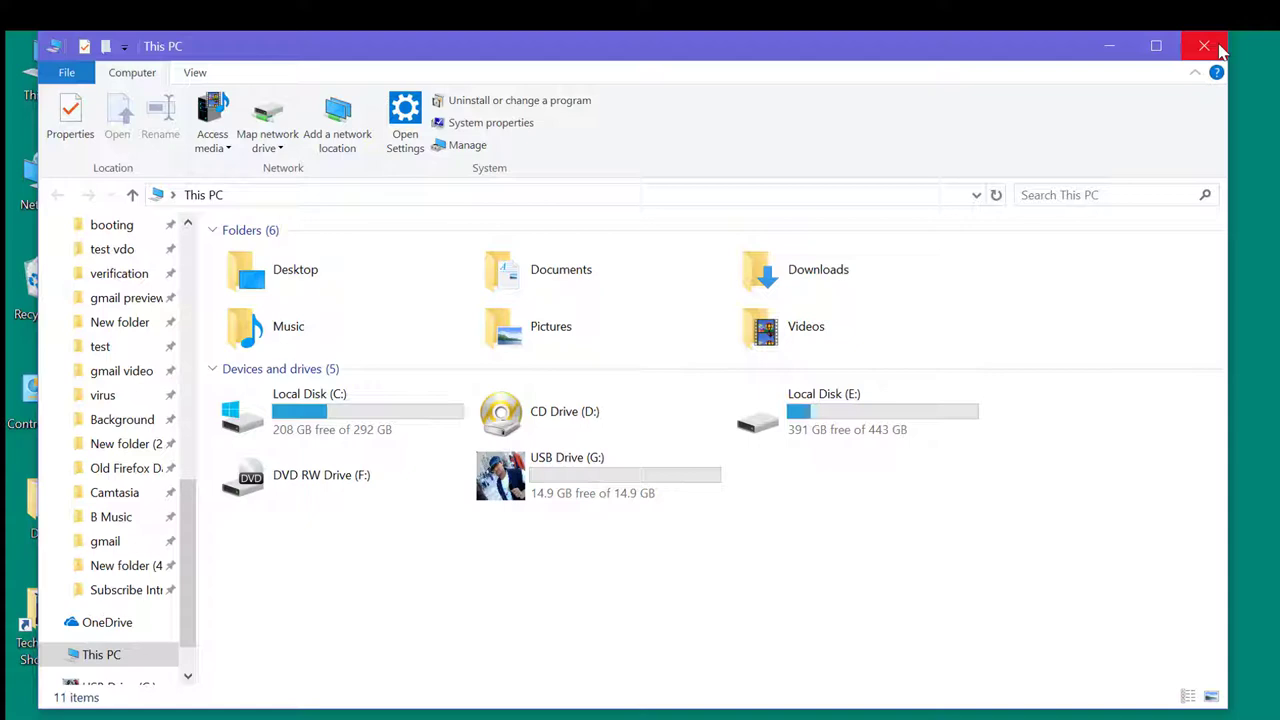
double_click(495, 480)
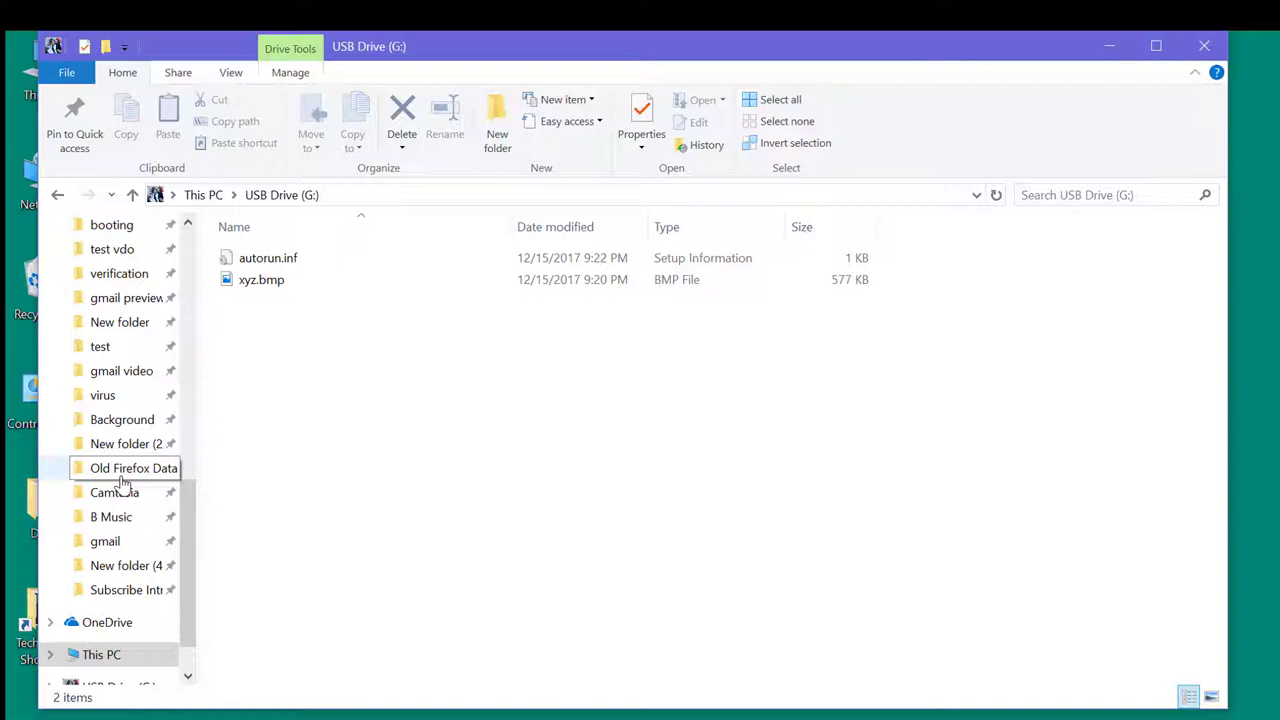
drag(383, 389, 232, 258)
right_click(258, 279)
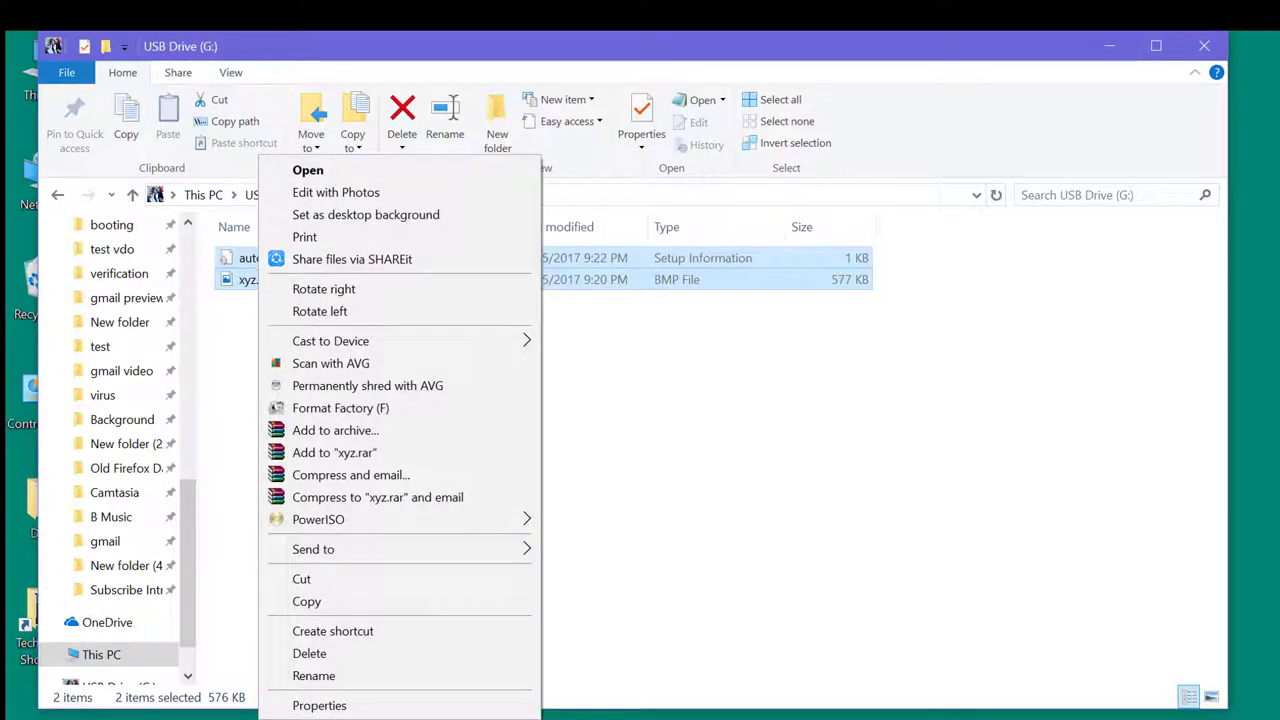
click(320, 705)
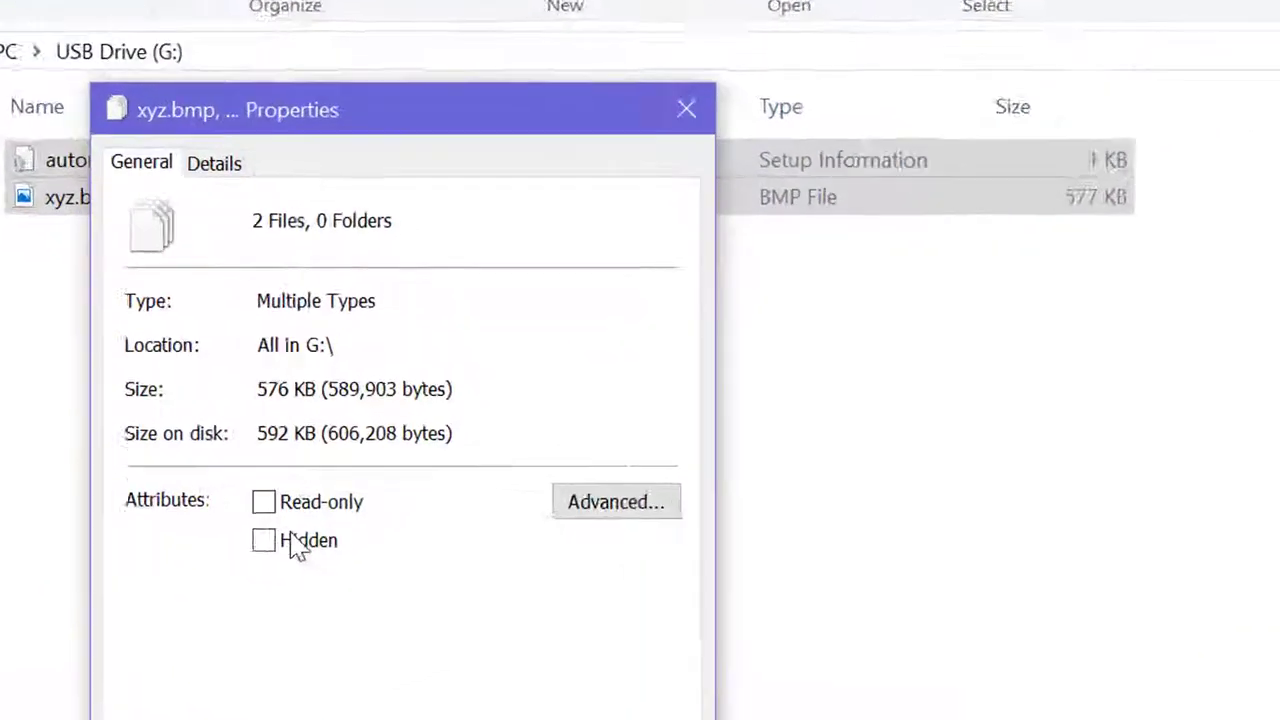
click(264, 541)
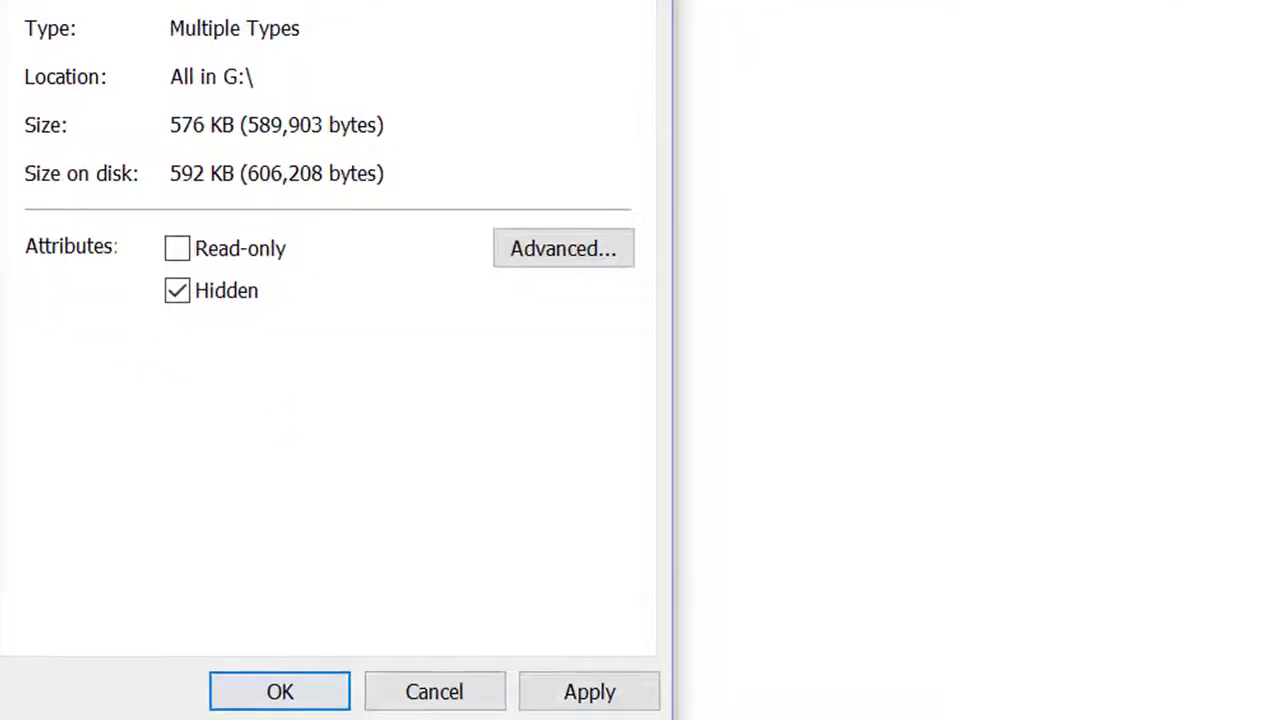
click(603, 698)
click(346, 695)
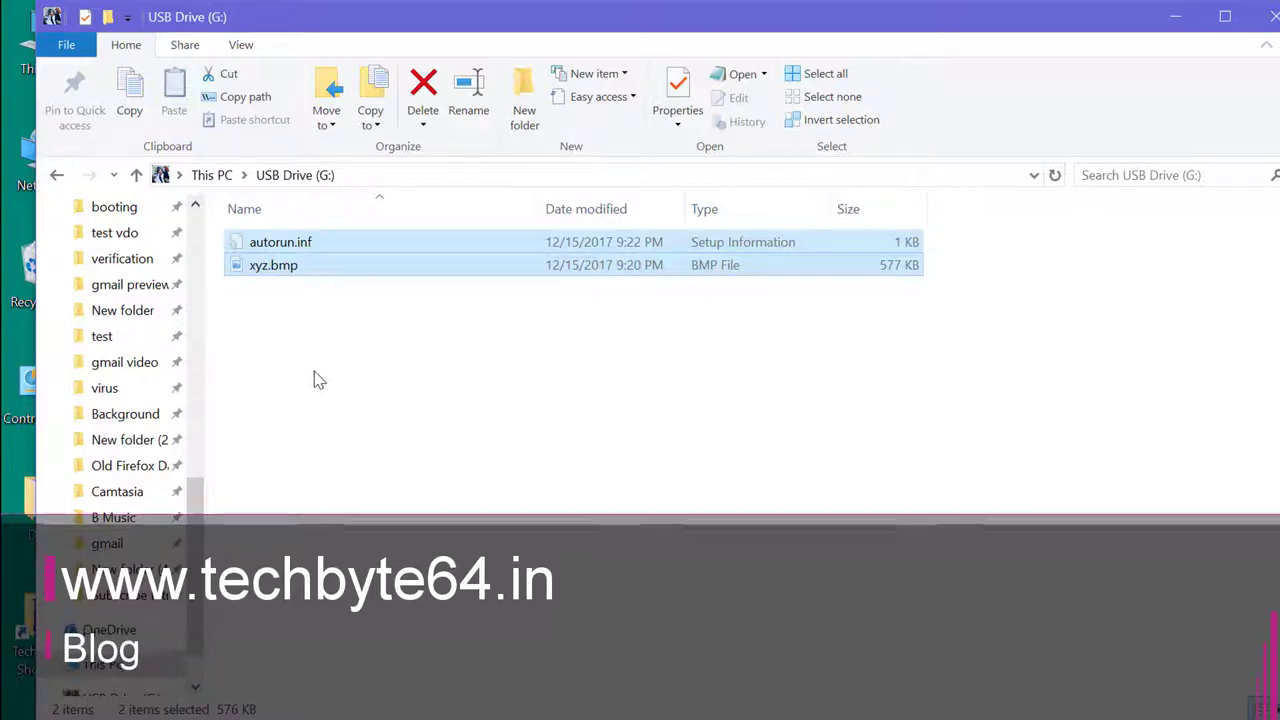
Step: Launch Control Panel with the Run command "control" and open File Explorer Options
key(super+r)
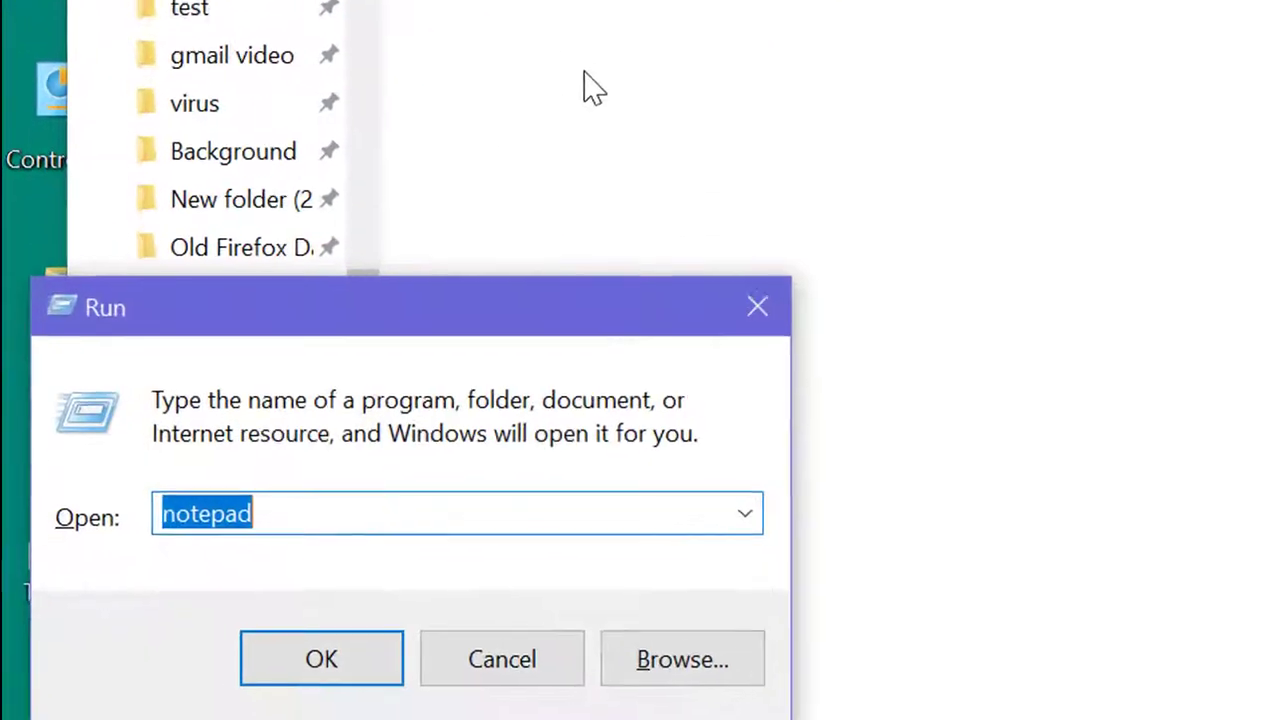
text(con)
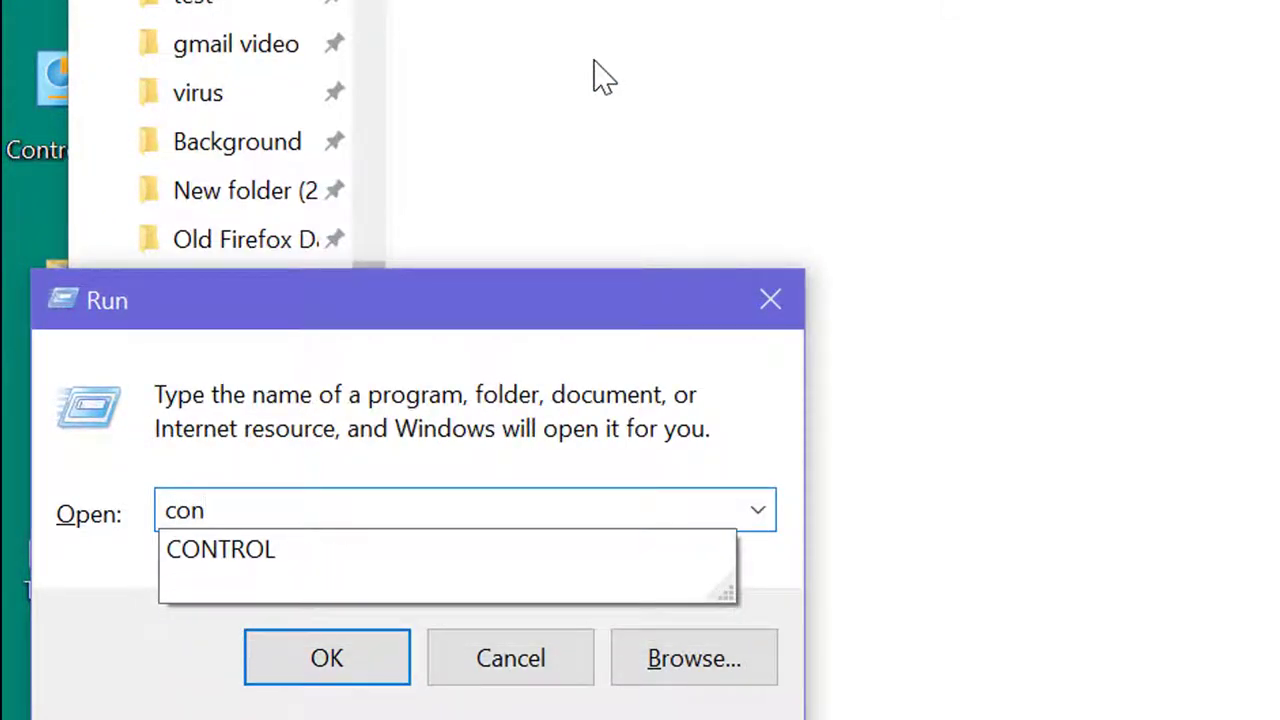
text(trol)
key(Return)
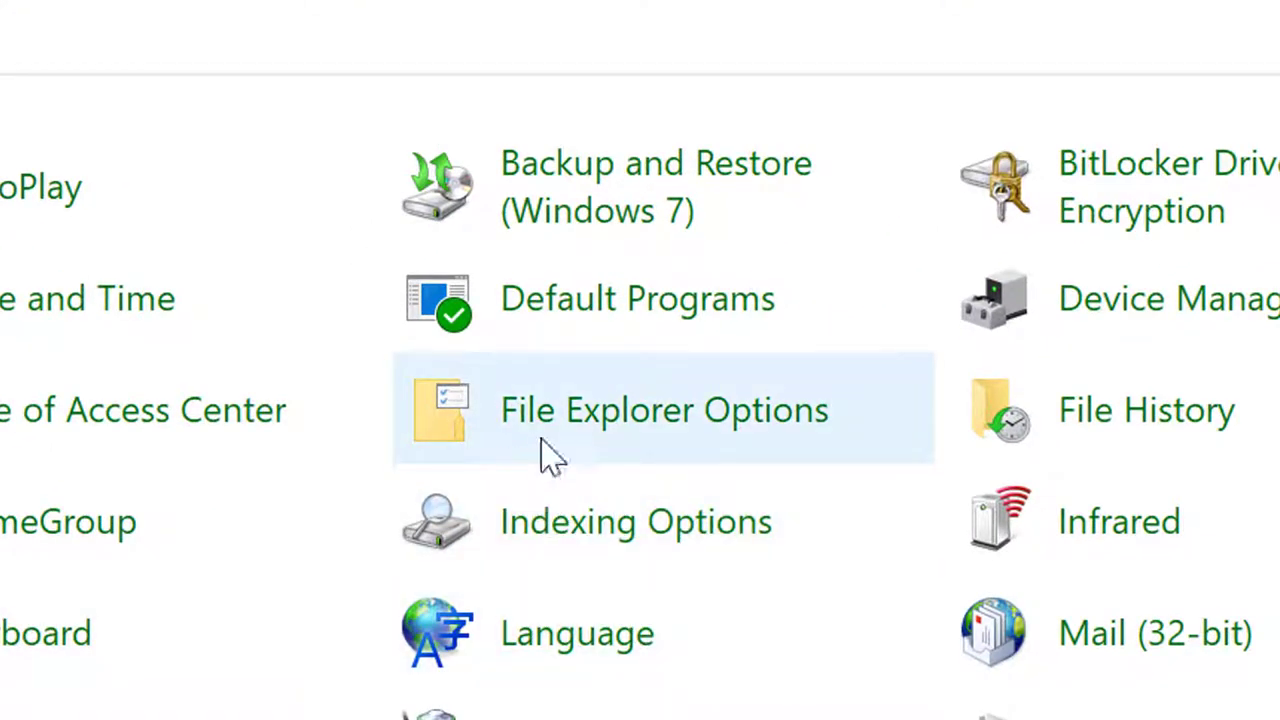
click(667, 440)
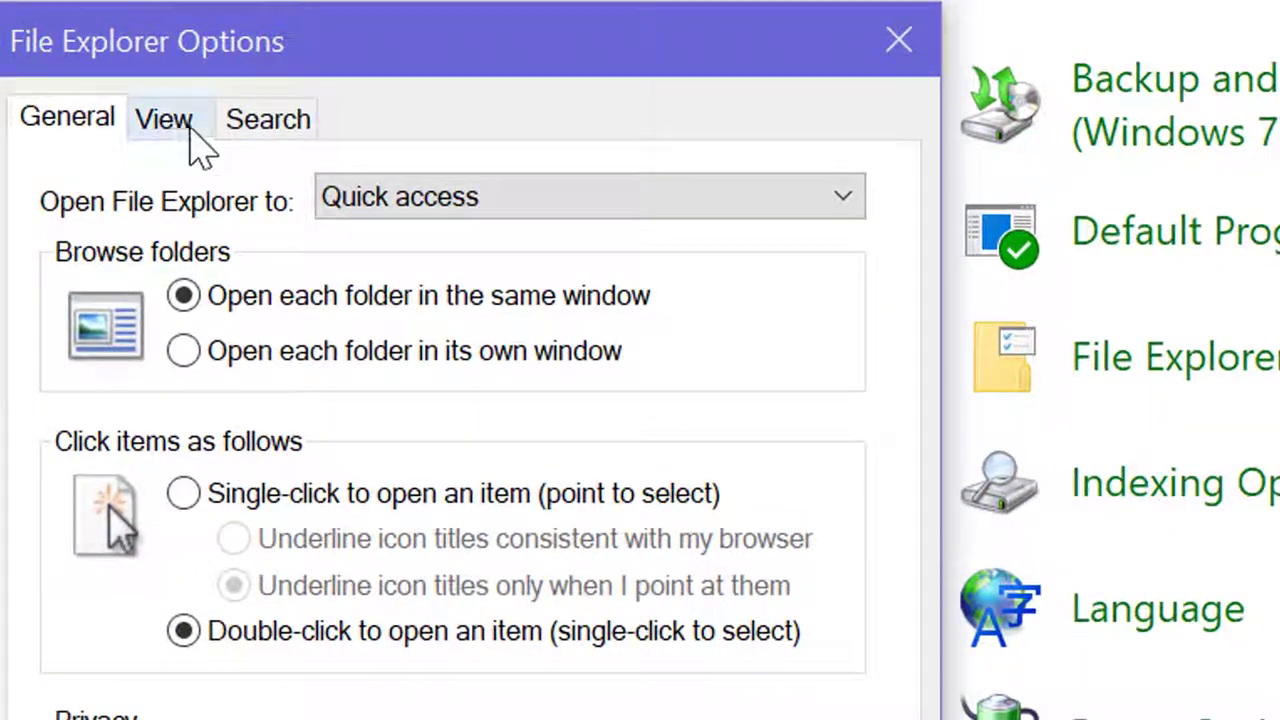
Step: Apply the "Don't show hidden files, folders, or drives" setting and close the options dialog
click(188, 125)
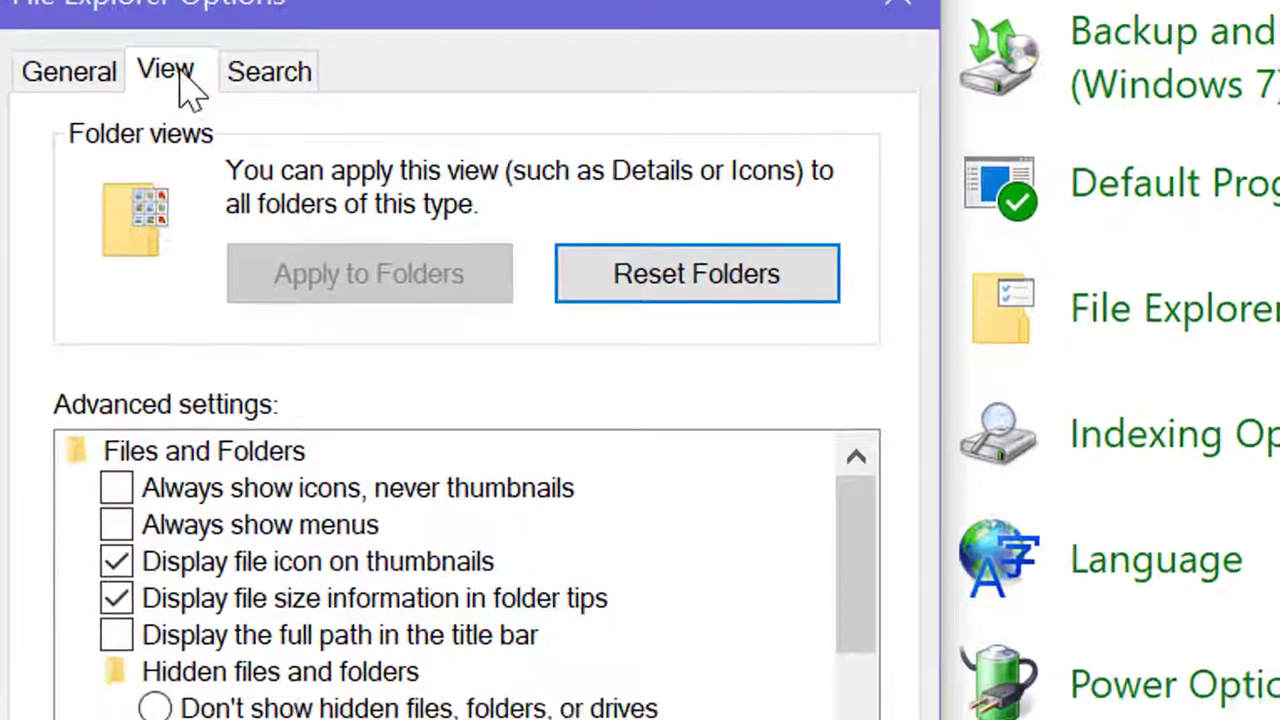
click(155, 707)
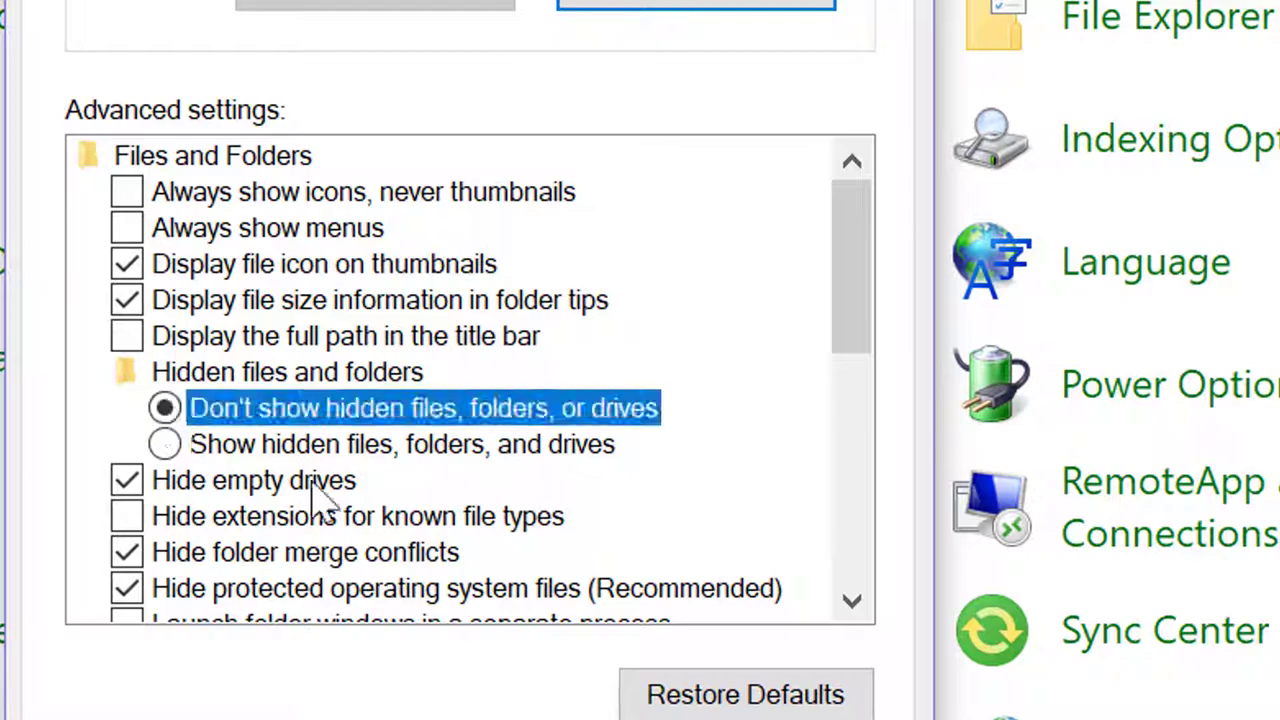
click(614, 655)
click(337, 646)
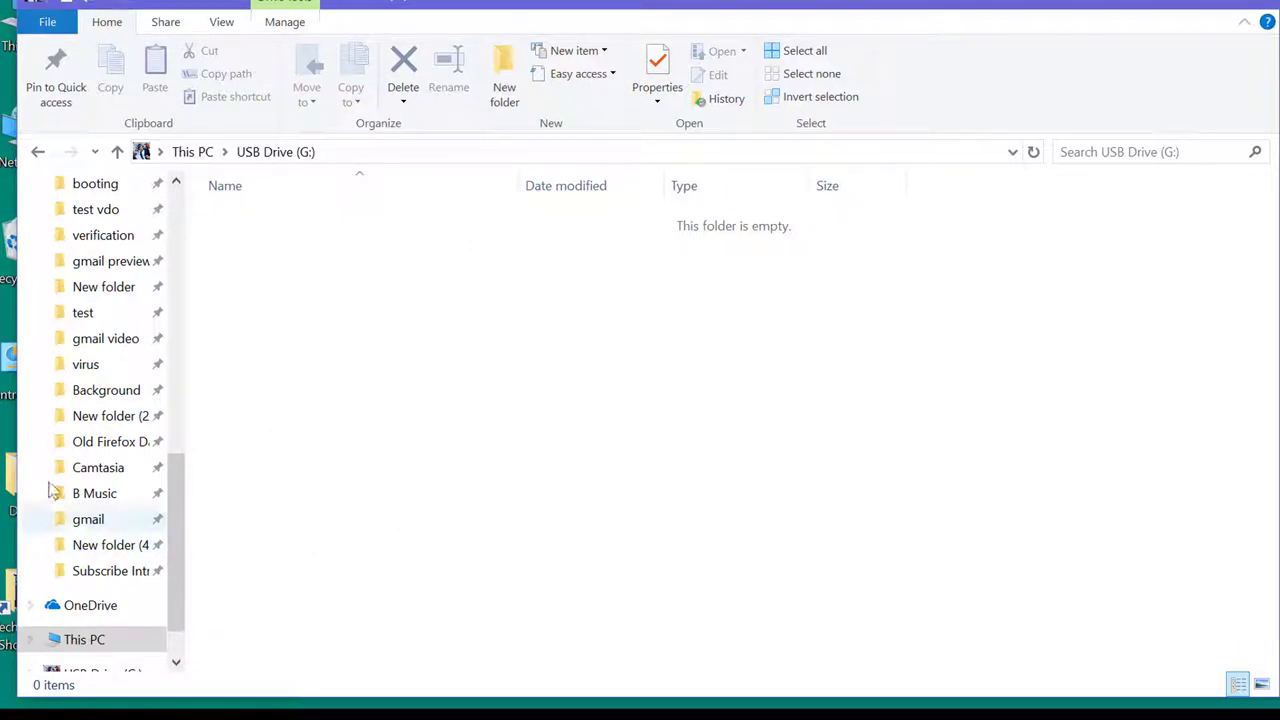
Step: Return from the USB Drive (G:) folder to This PC and check the drive's custom icon
scroll(122, 285, up, 4)
scroll(106, 257, up, 5)
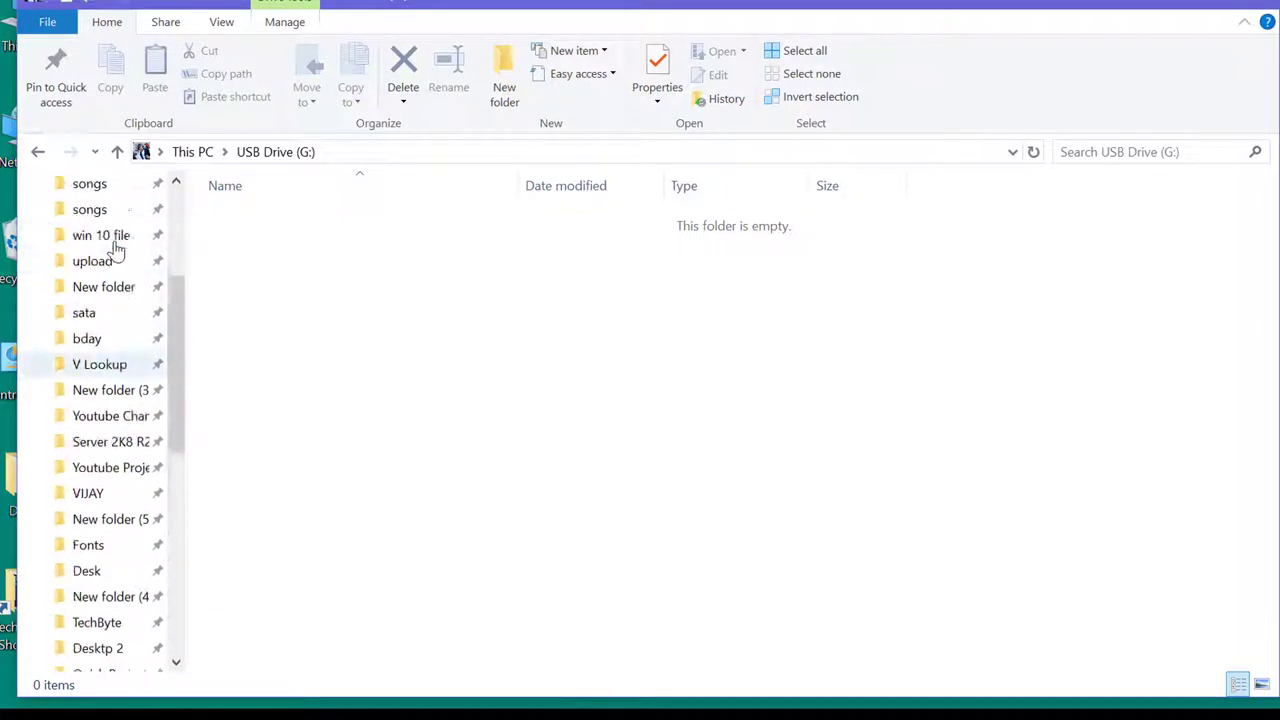
click(106, 258)
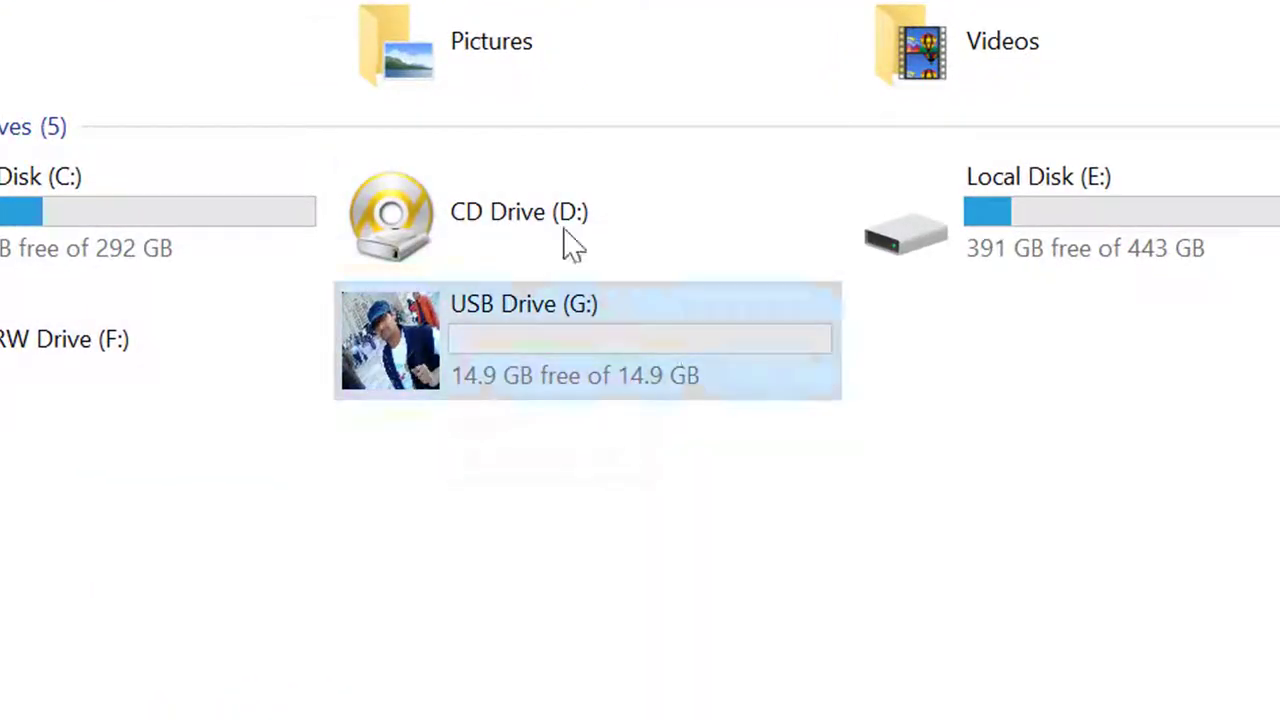
mouse_move(535, 372)
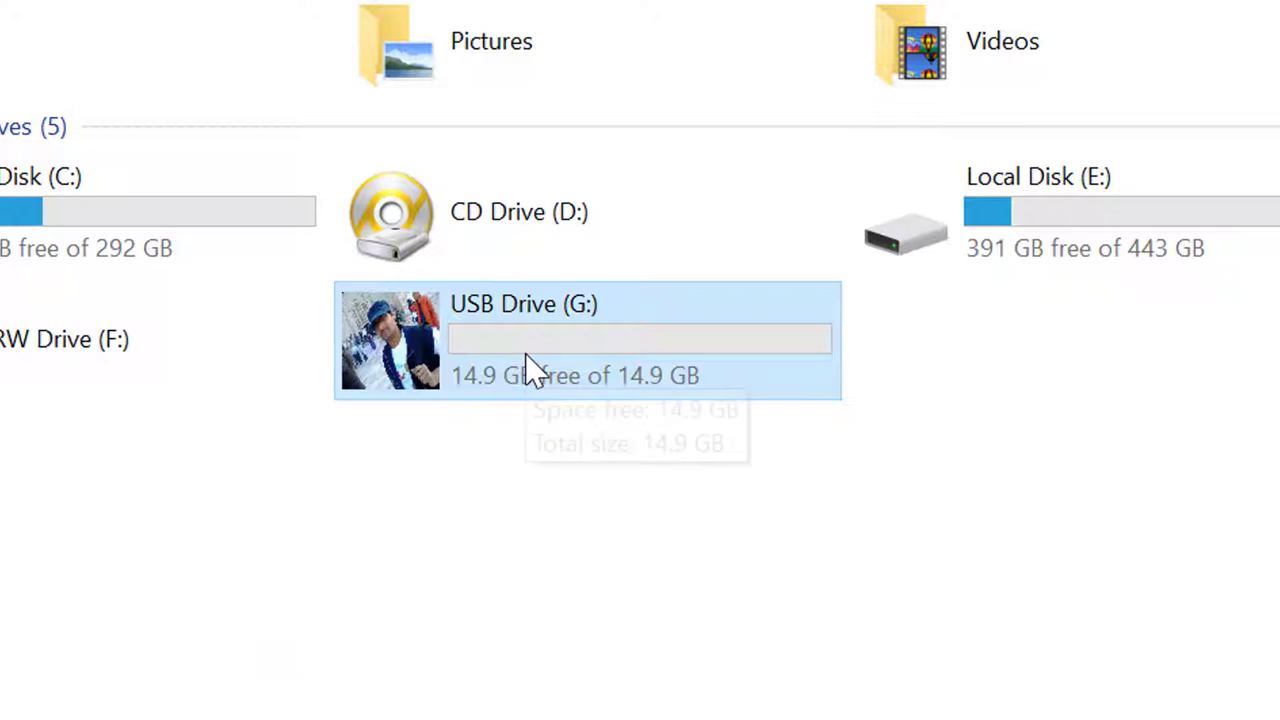